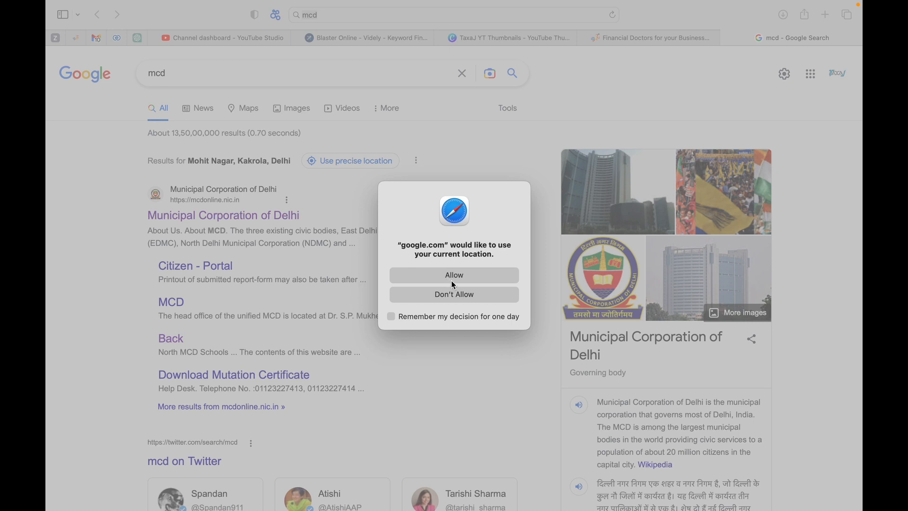
Let Google use the current location and return to the mcd search results
left_click(454, 277)
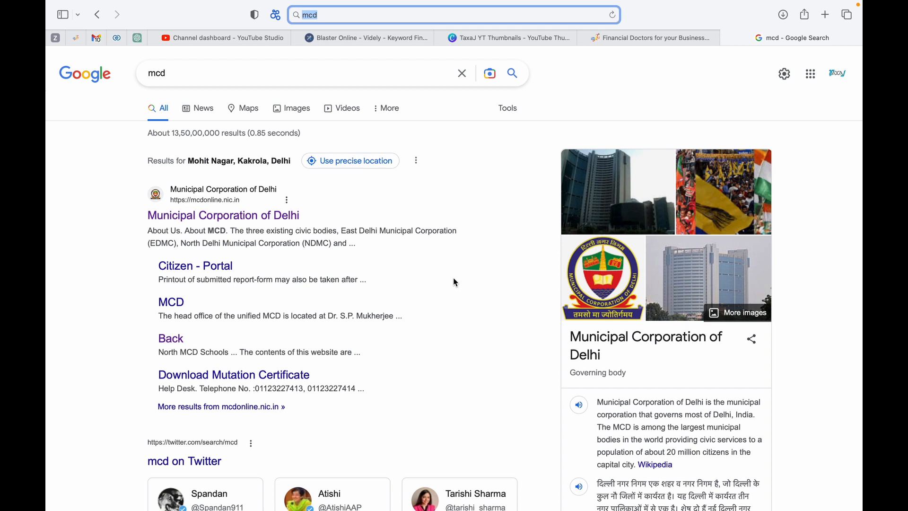
left_click(358, 248)
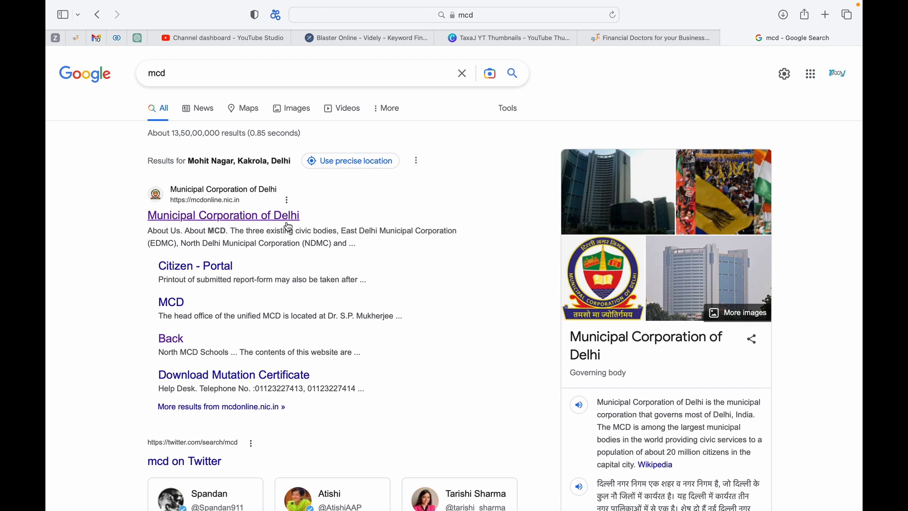
Go to the Municipal Corporation of Delhi site, dismiss the dark-spots notice, and bring up Online Services
left_click(288, 225)
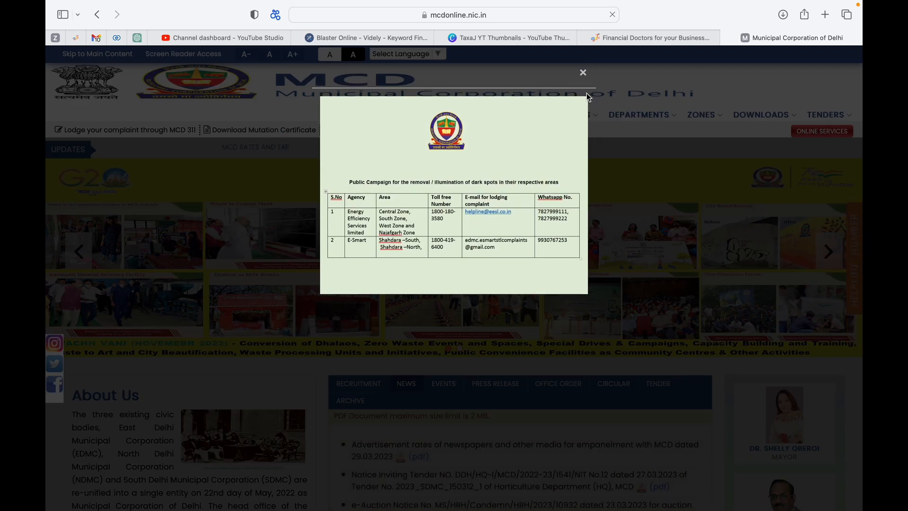
left_click(583, 74)
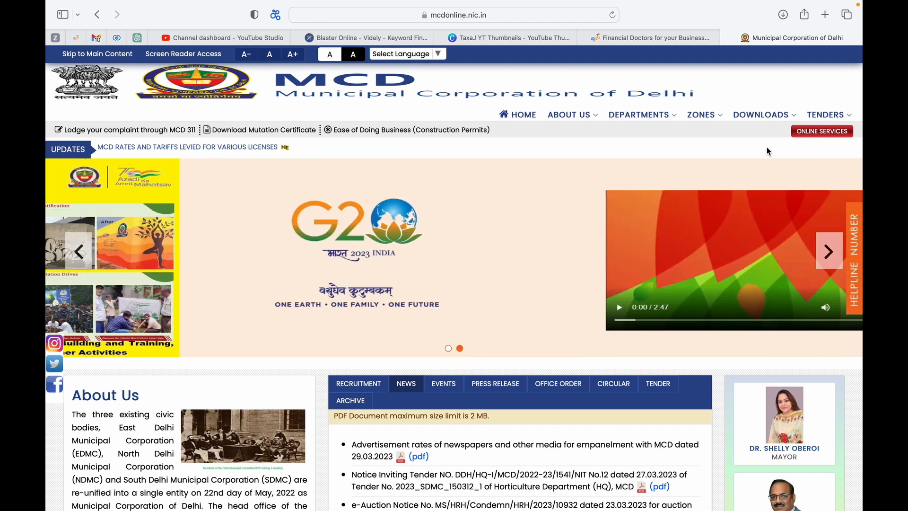
left_click(817, 138)
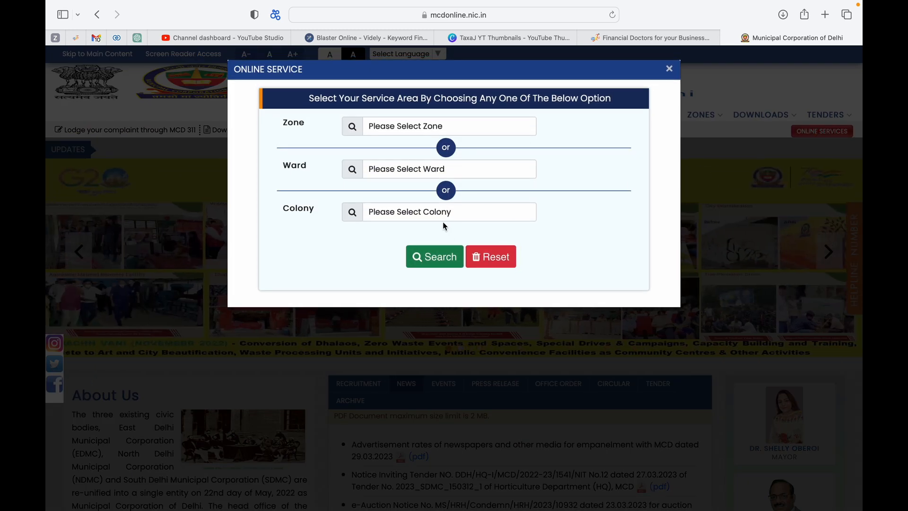
Pick colony PASCHIM PURI (KESHAVPURAM ZONE), search, and go to the Online Services page
left_click(443, 220)
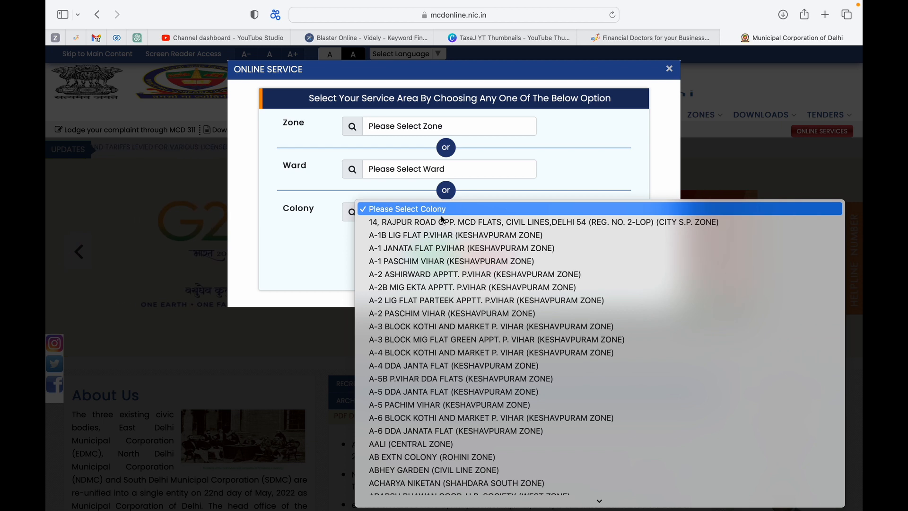
scroll(441, 220, "down", 20)
scroll(440, 219, "up", 10)
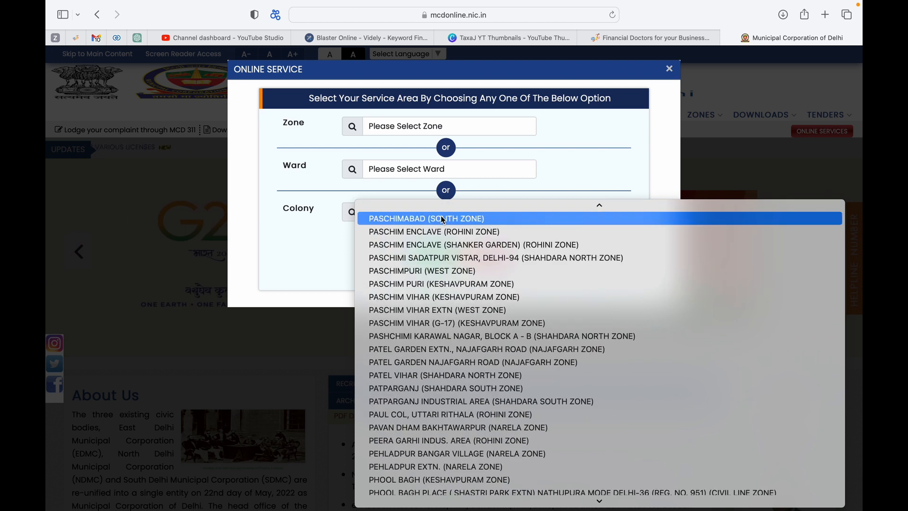
type("ch")
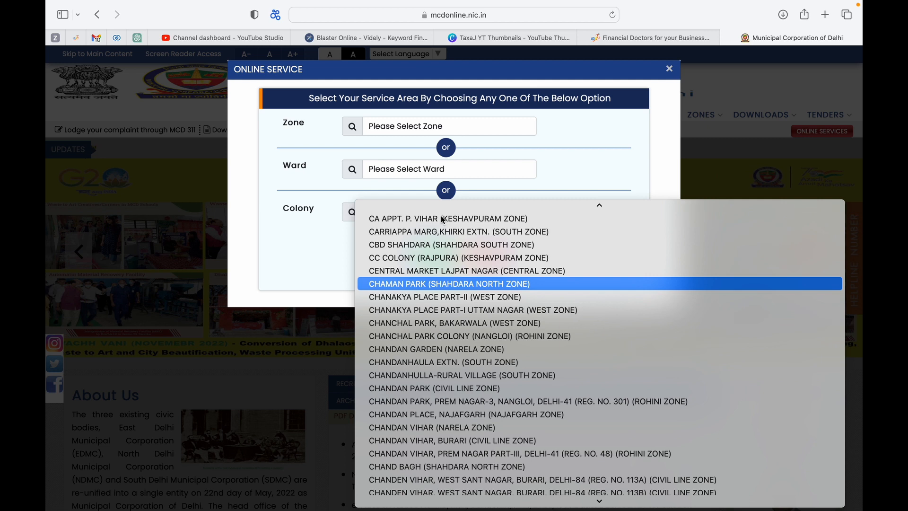
type("pas")
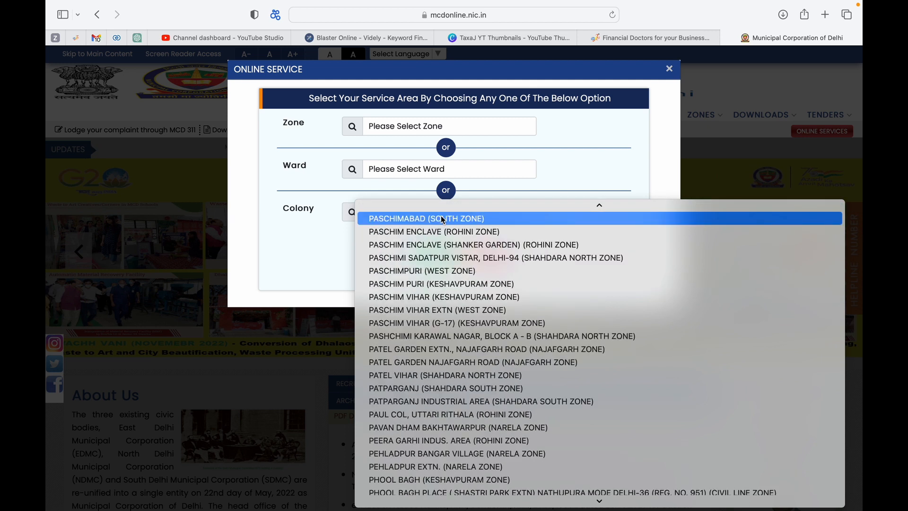
key("Down")
key("Down")
key("Down")
key("Down")
key("Down")
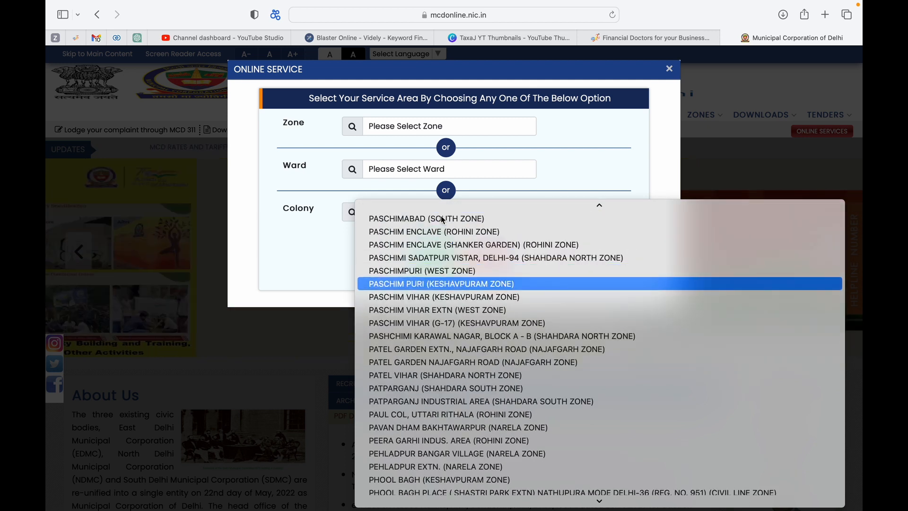
key("Return")
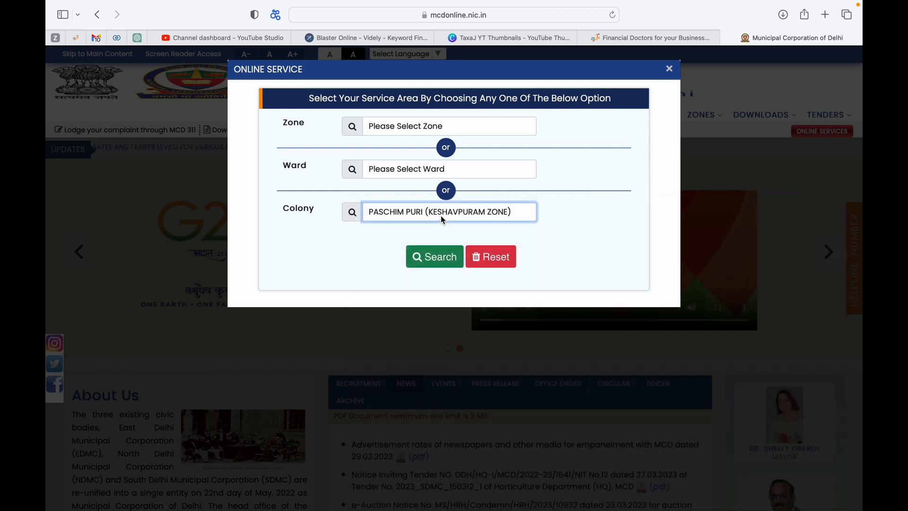
left_click(435, 260)
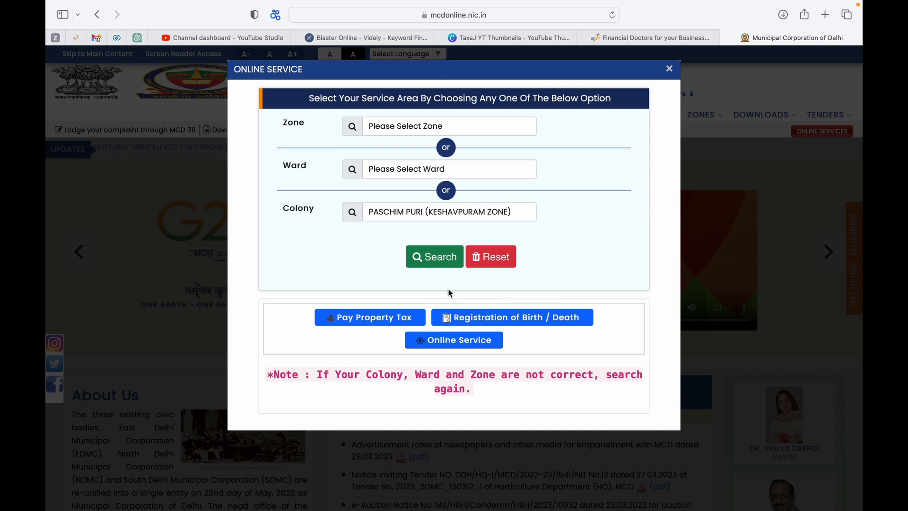
left_click(462, 342)
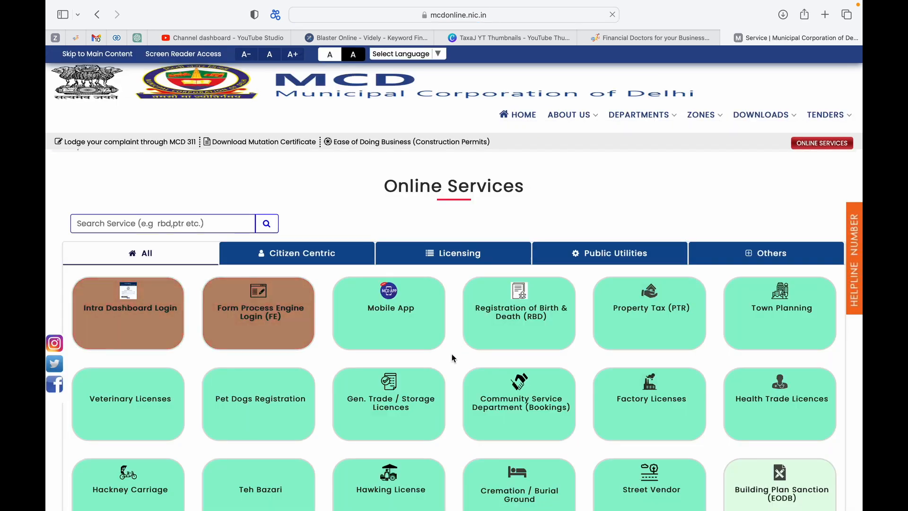
Open the Gen. Trade / Storage Licences portal and look over its new-user sign-up form
scroll(376, 385, "down", 3)
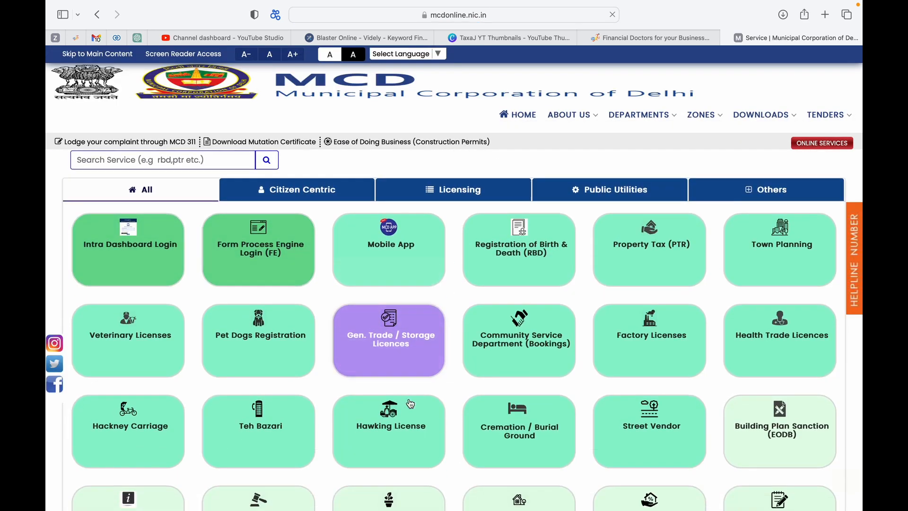
left_click(384, 333)
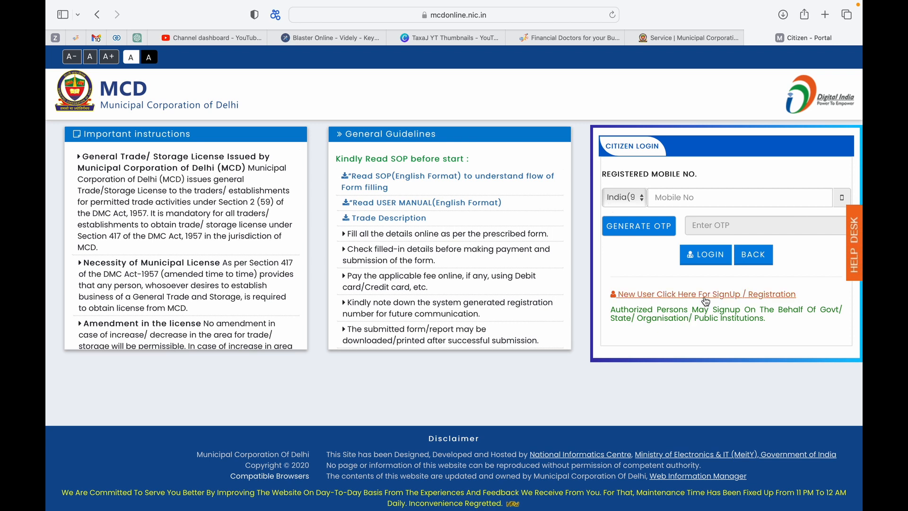
left_click(707, 302)
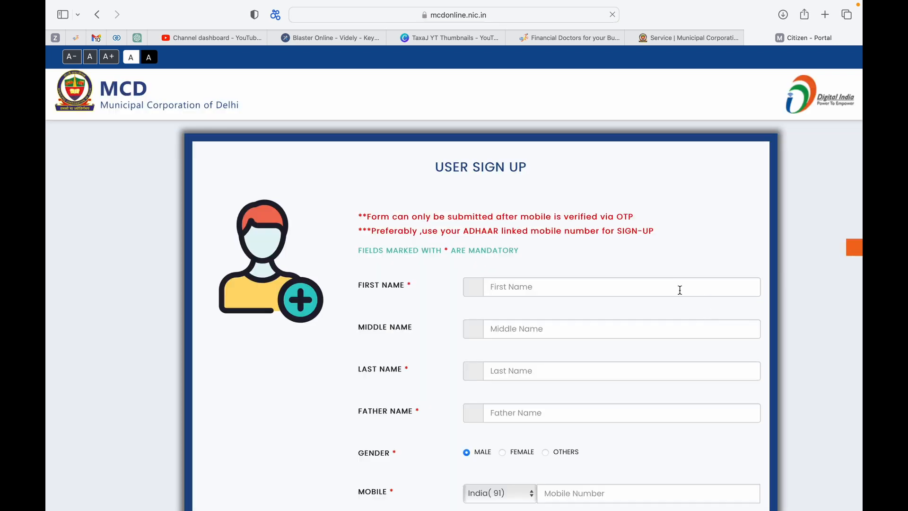
scroll(481, 304, "down", 4)
scroll(482, 309, "down", 5)
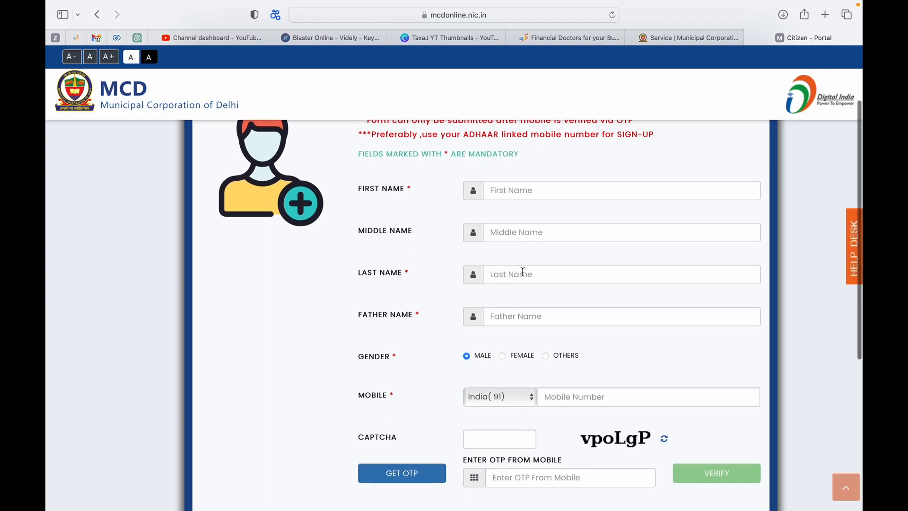
scroll(563, 349, "down", 7)
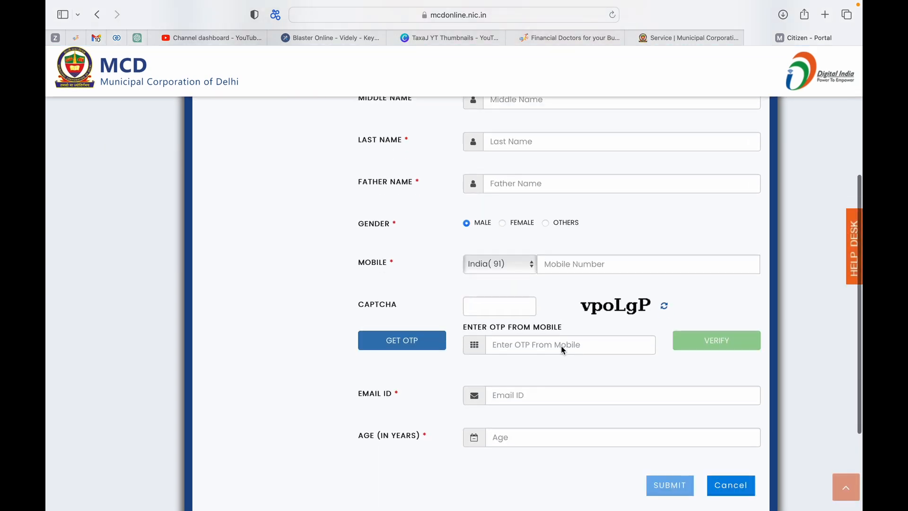
scroll(707, 339, "up", 15)
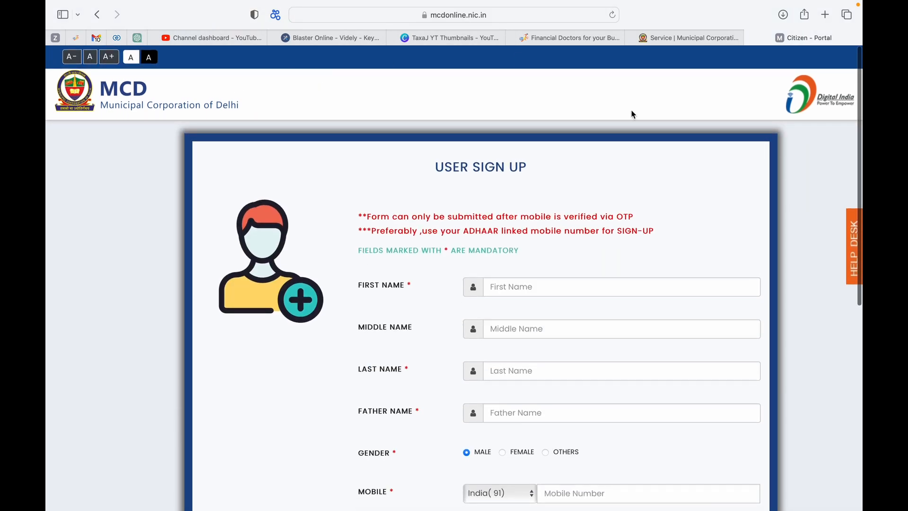
Close the Citizen Portal tab and reopen the Gen. Trade / Storage Licences portal
left_click(706, 32)
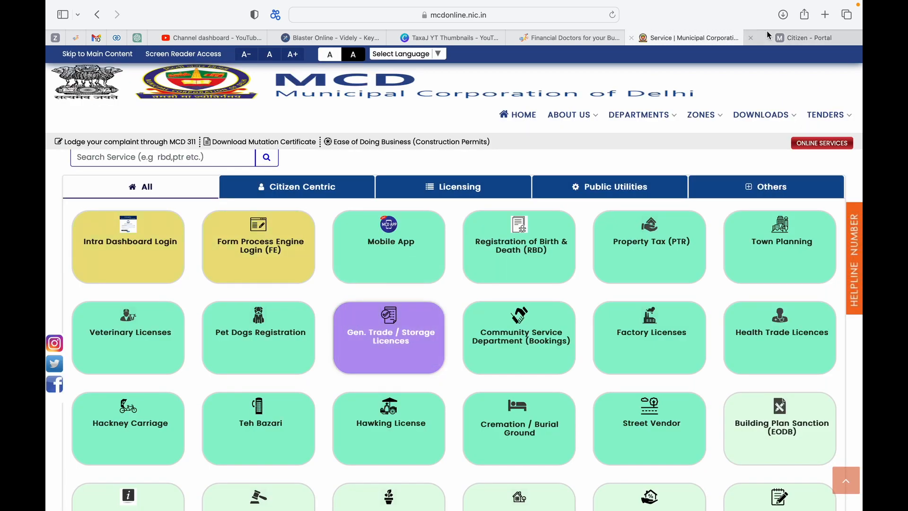
left_click(751, 38)
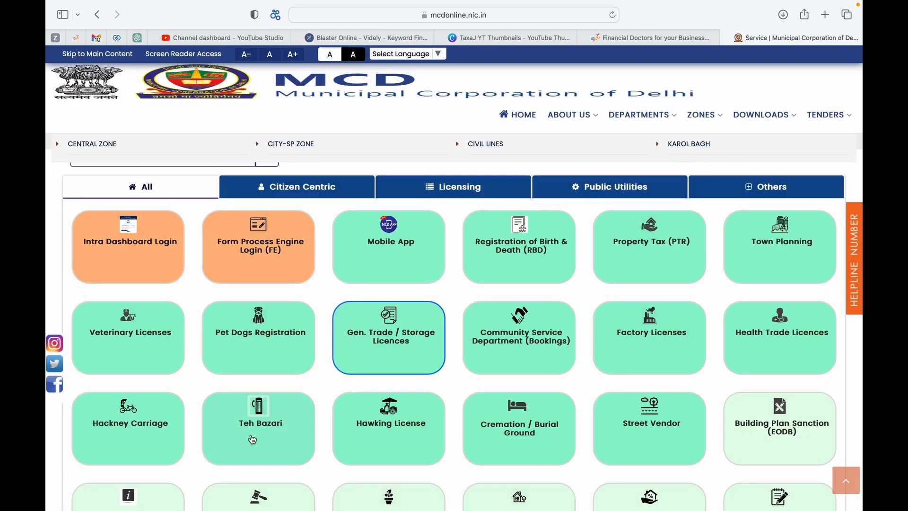
left_click(354, 340)
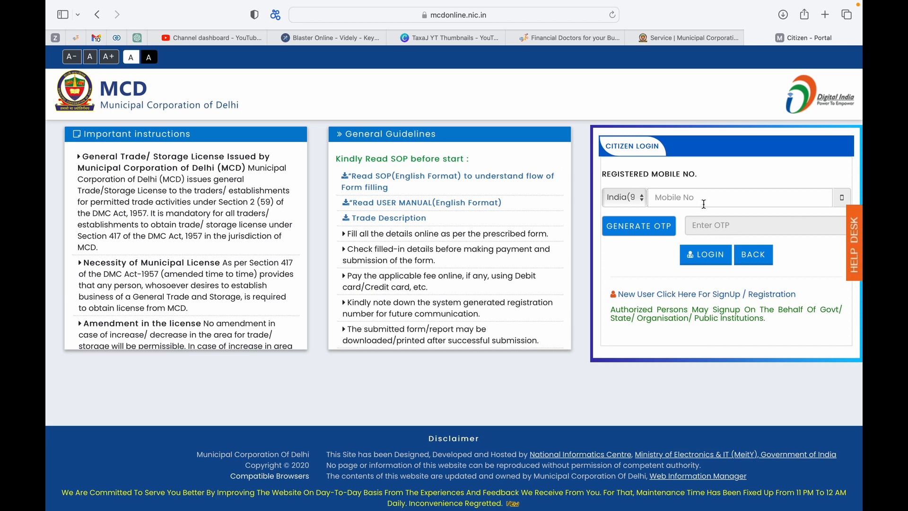
Enter the registered mobile number and request an OTP for it
left_click(705, 204)
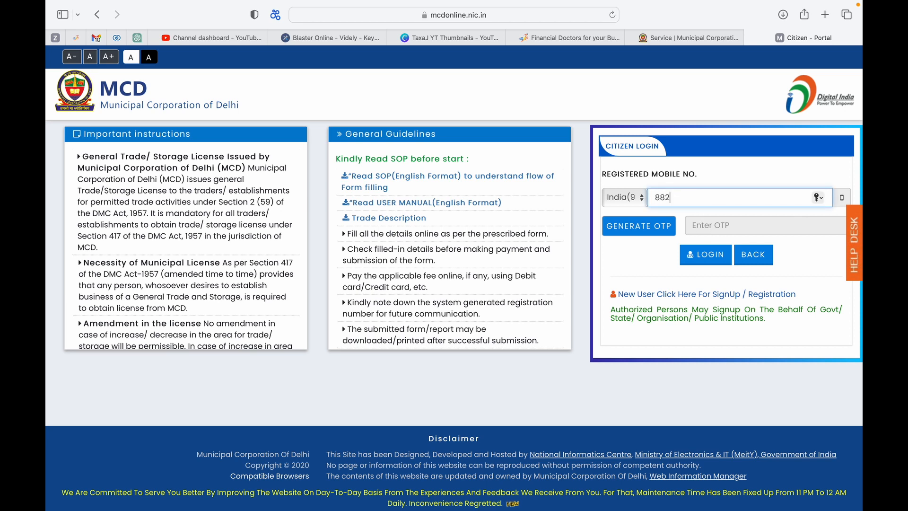
left_click(665, 228)
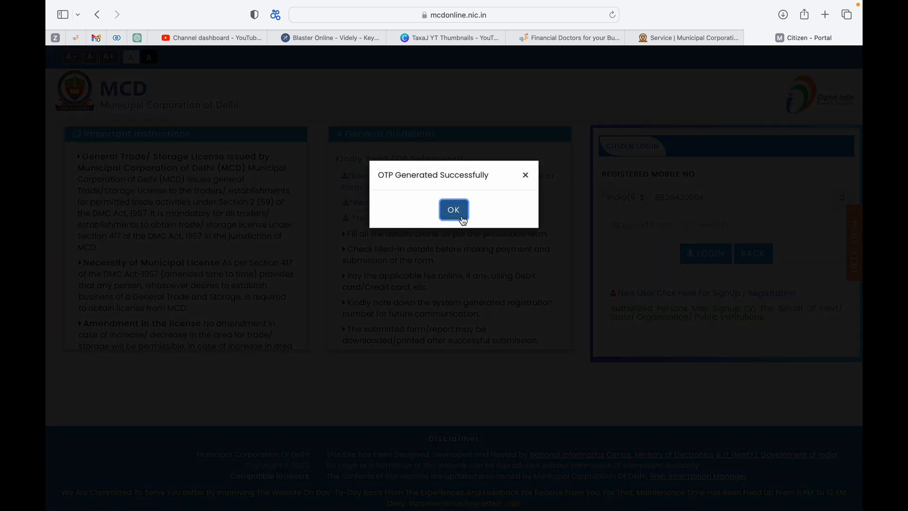
left_click(461, 216)
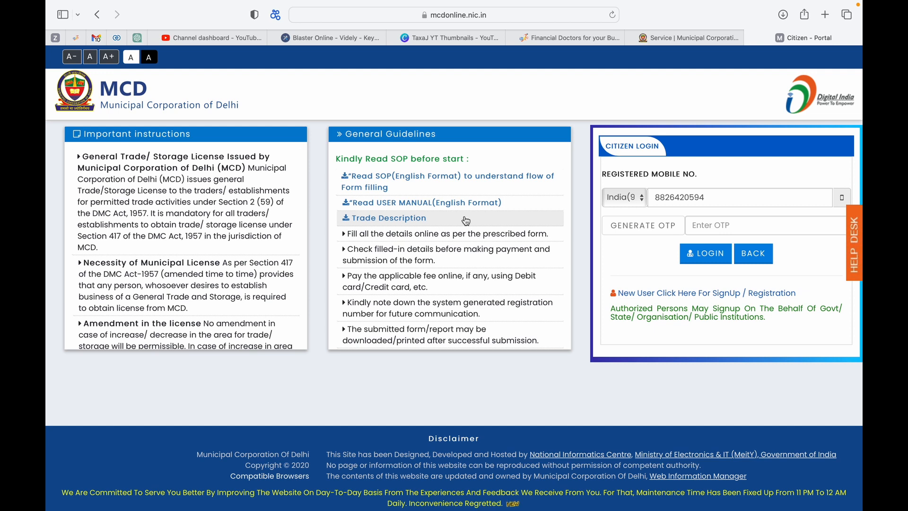
Enter the received OTP, log in, and decline saving it as a password
left_click(733, 226)
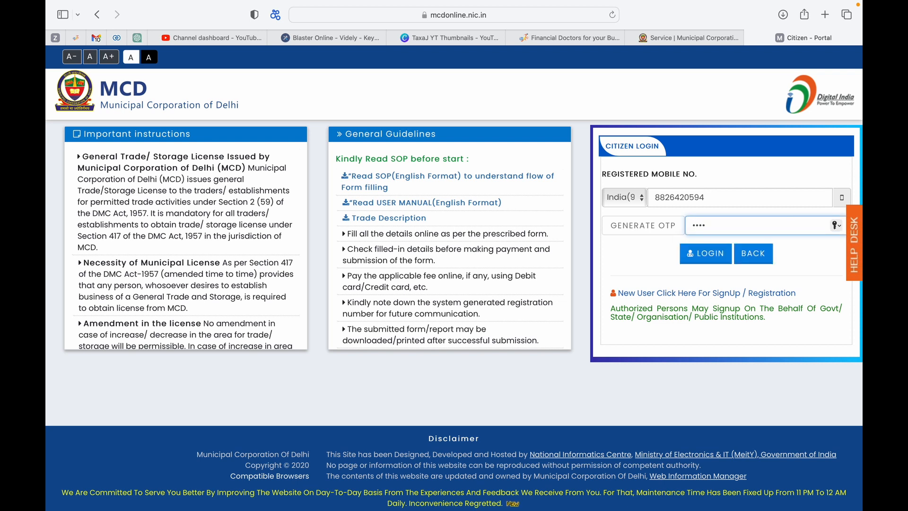
left_click(704, 258)
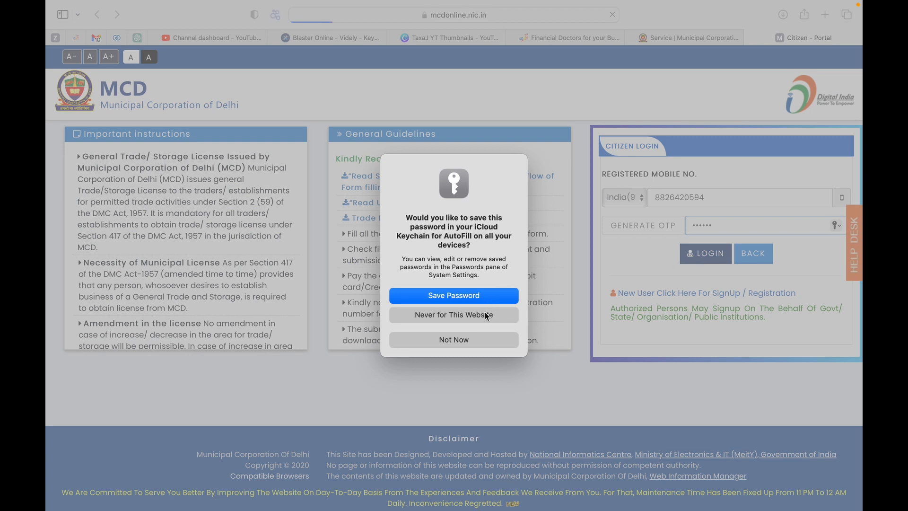
left_click(487, 314)
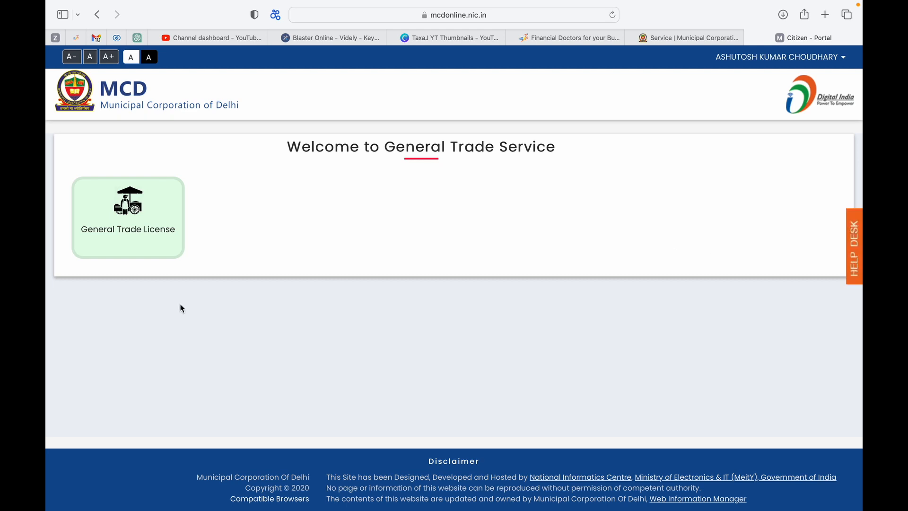
Try the Renewal of GT License from Legacy search, then return to the user dashboard
left_click(139, 227)
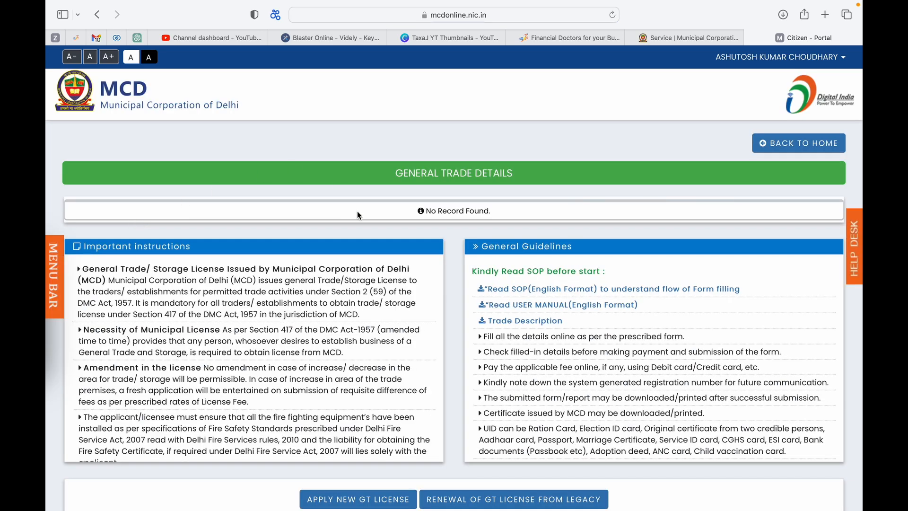
scroll(357, 211, "down", 5)
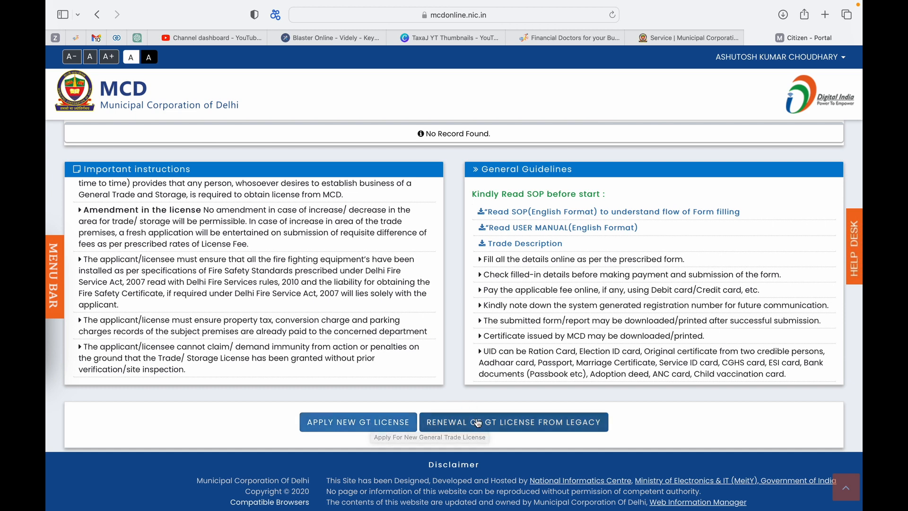
left_click(588, 416)
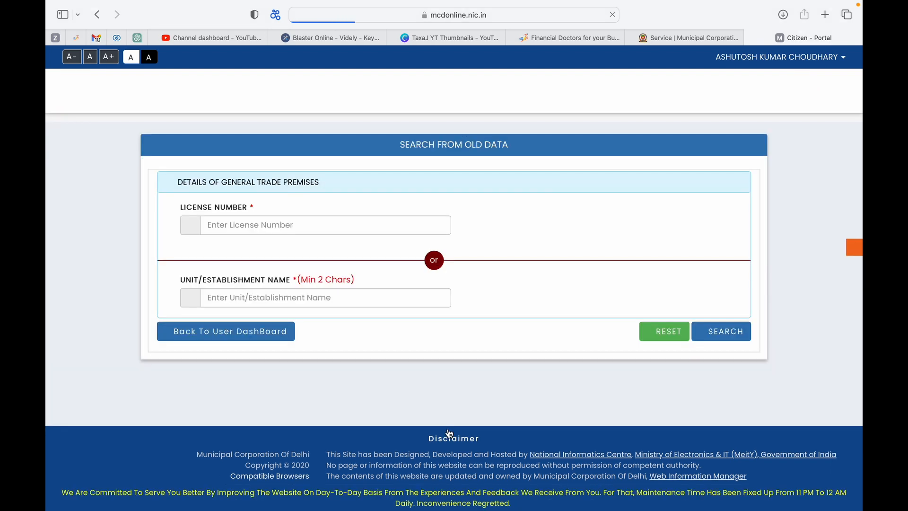
left_click(363, 222)
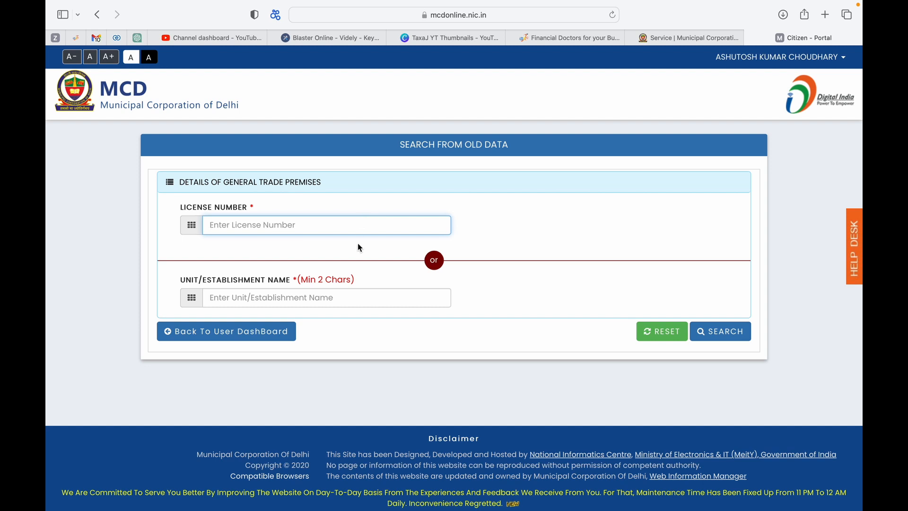
left_click(357, 298)
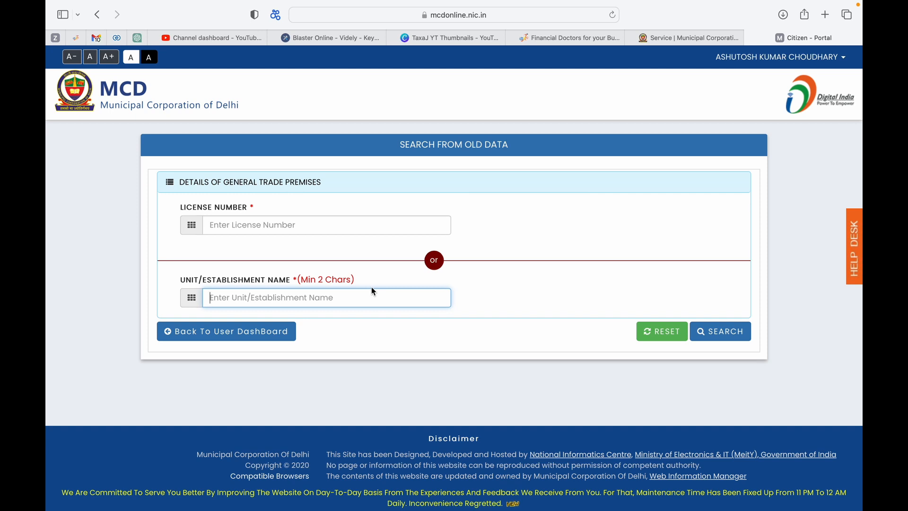
left_click(328, 223)
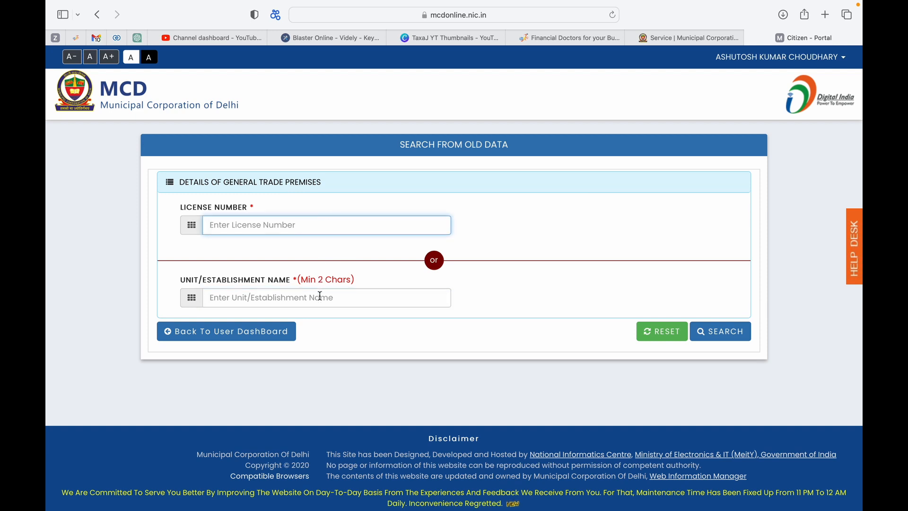
left_click(276, 335)
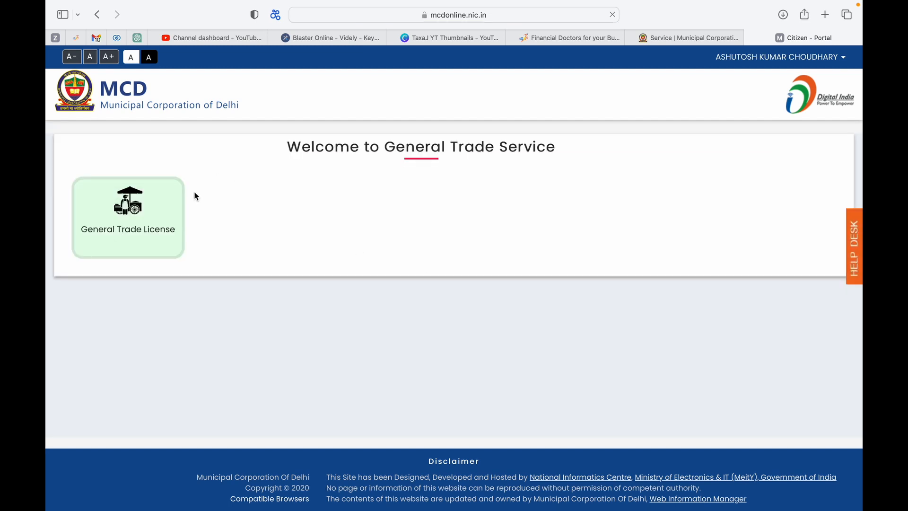
Reopen General Trade License and scroll through its details and guidelines
left_click(124, 242)
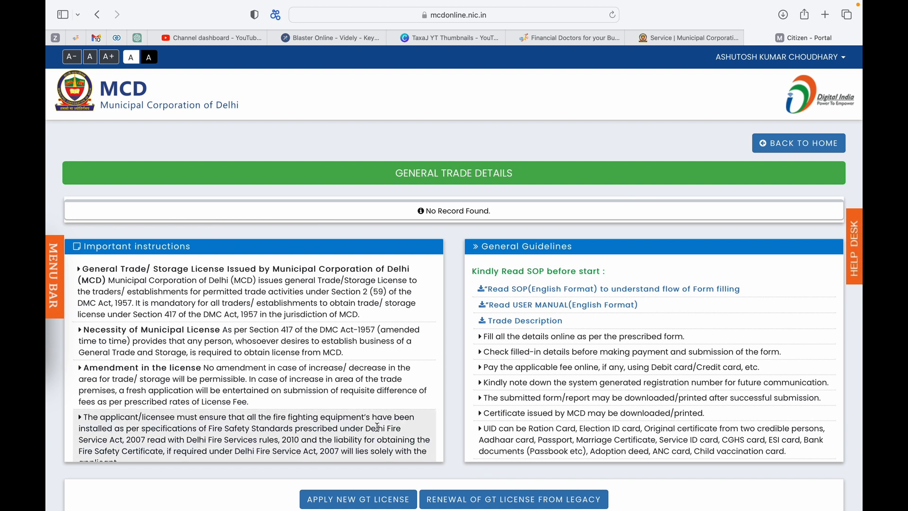
scroll(434, 407, "down", 3)
scroll(447, 401, "down", 3)
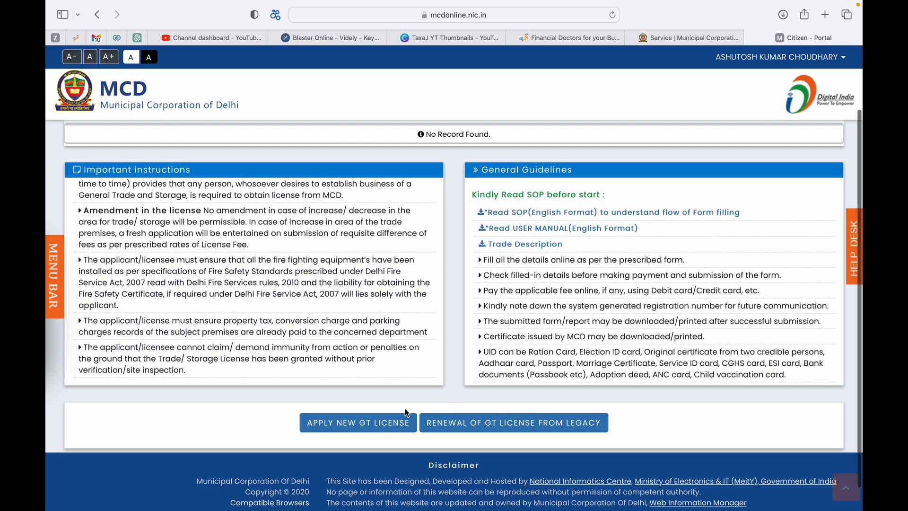
Start a new GT licence application and scroll through Applicant Details, Classification of Trade and Premises
left_click(384, 427)
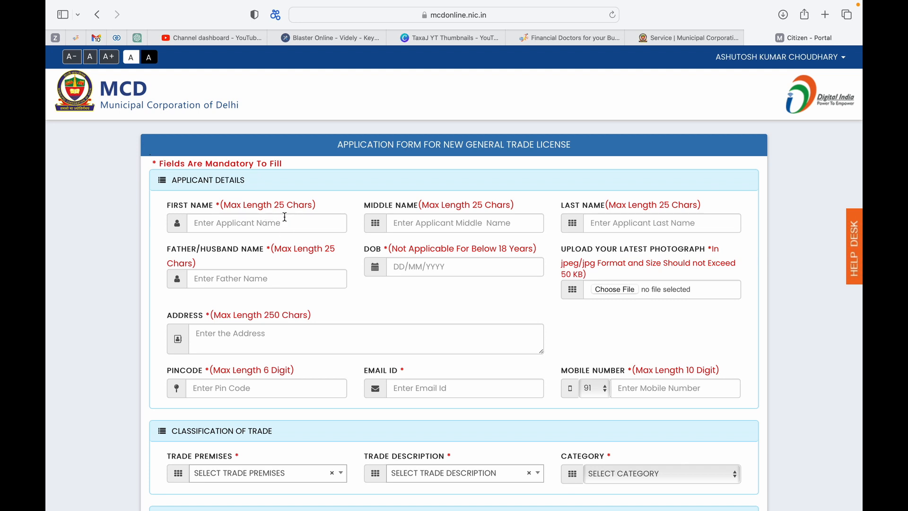
scroll(432, 218, "down", 1)
scroll(432, 218, "down", 2)
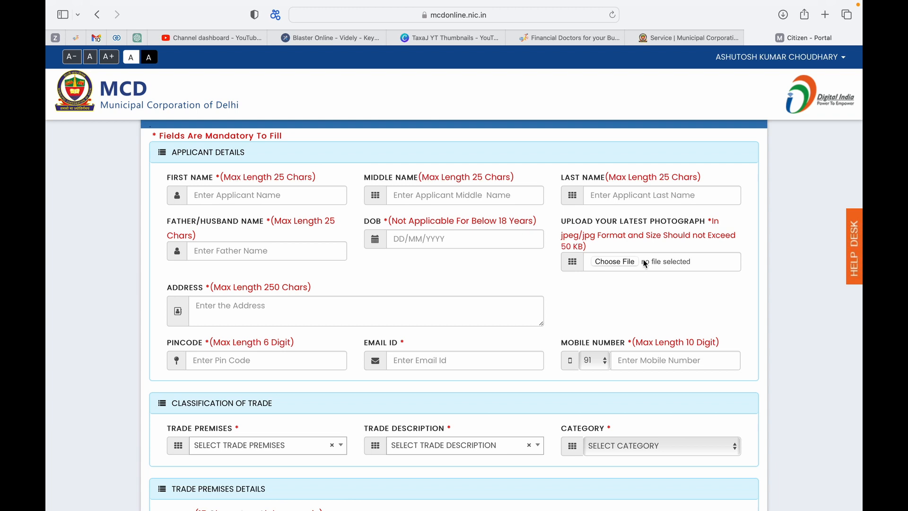
scroll(646, 264, "down", 3)
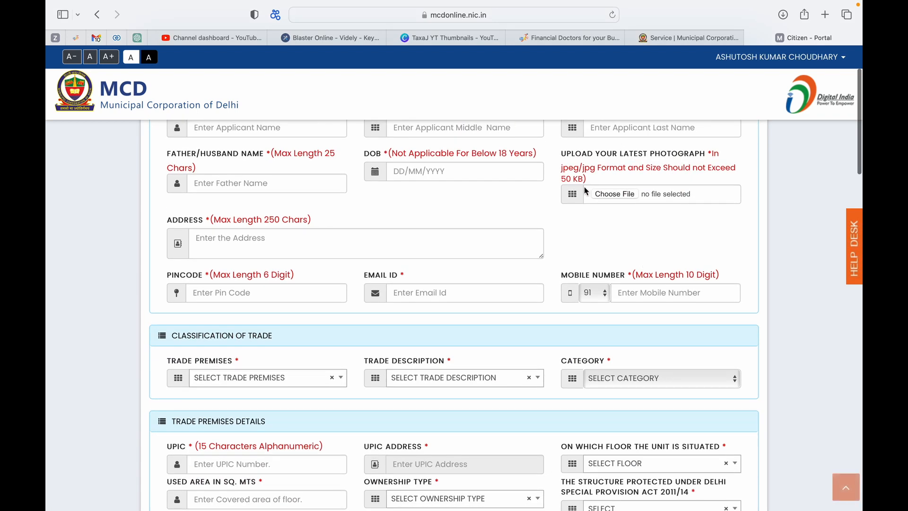
scroll(558, 191, "down", 3)
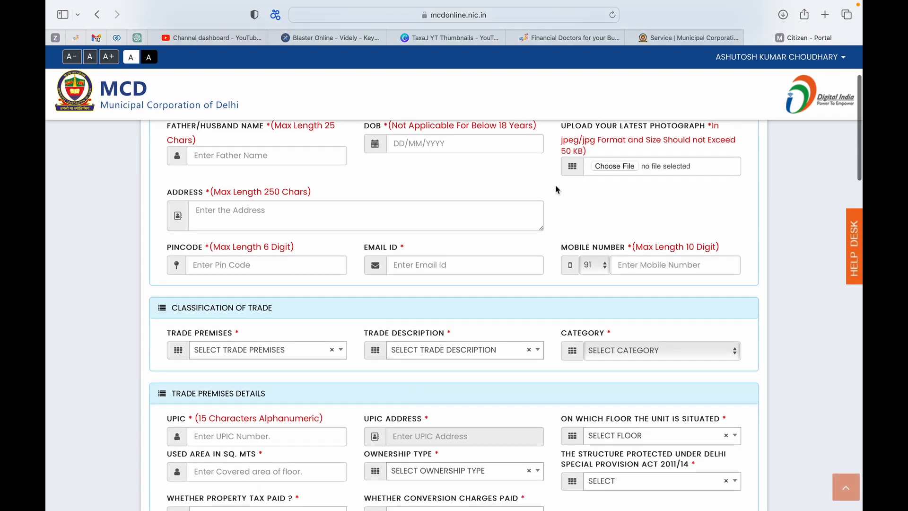
scroll(558, 189, "down", 3)
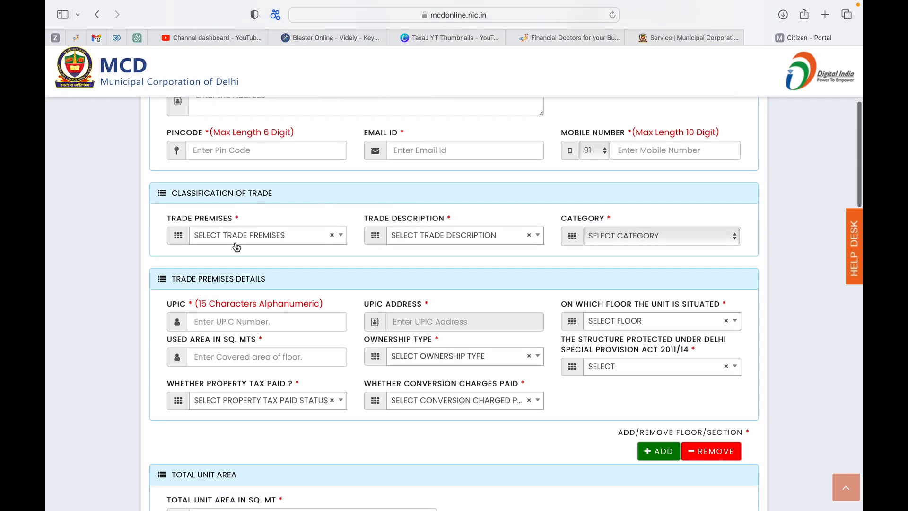
Browse the Trade Premises category options in the dropdown
left_click(235, 243)
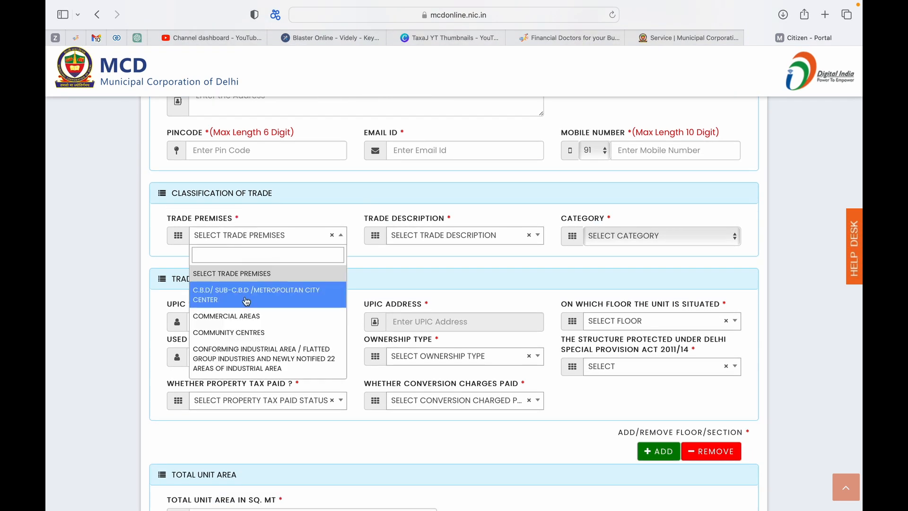
scroll(246, 302, "down", 2)
scroll(246, 301, "up", 1)
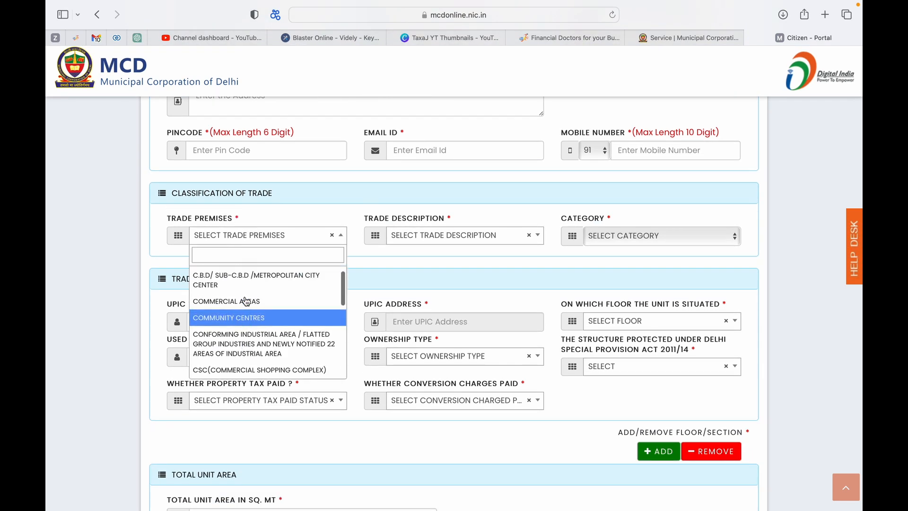
scroll(246, 302, "up", 1)
scroll(256, 345, "down", 2)
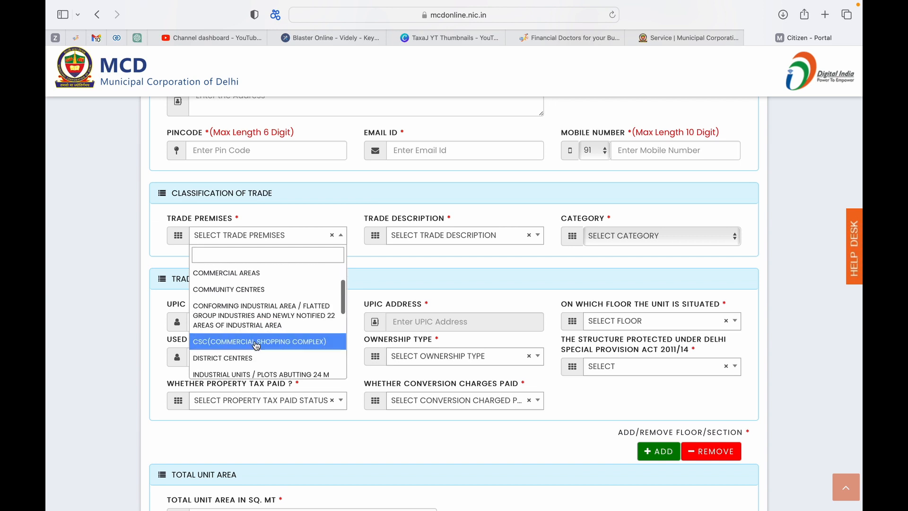
scroll(286, 335, "down", 2)
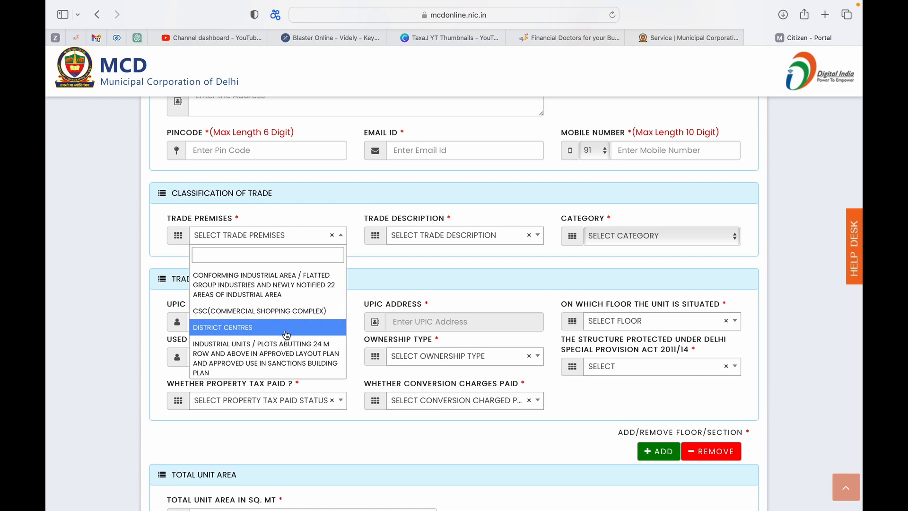
scroll(286, 335, "down", 2)
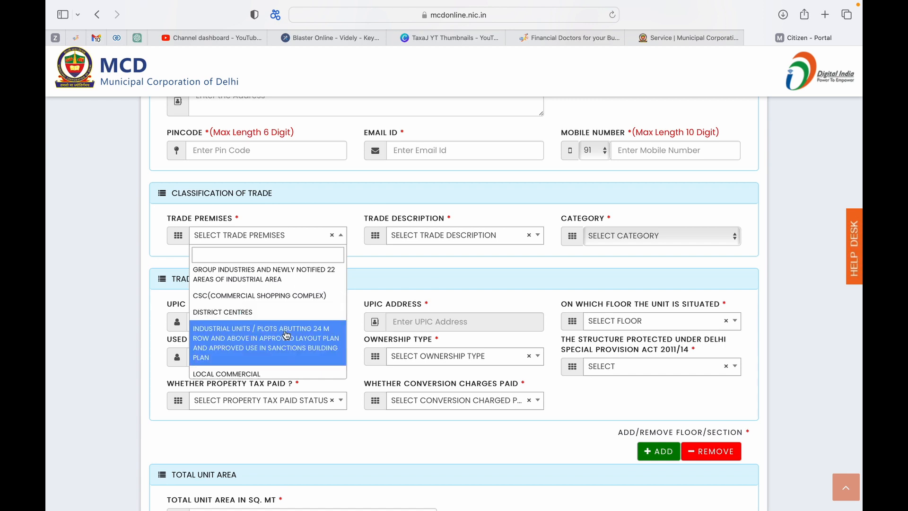
scroll(286, 335, "down", 1)
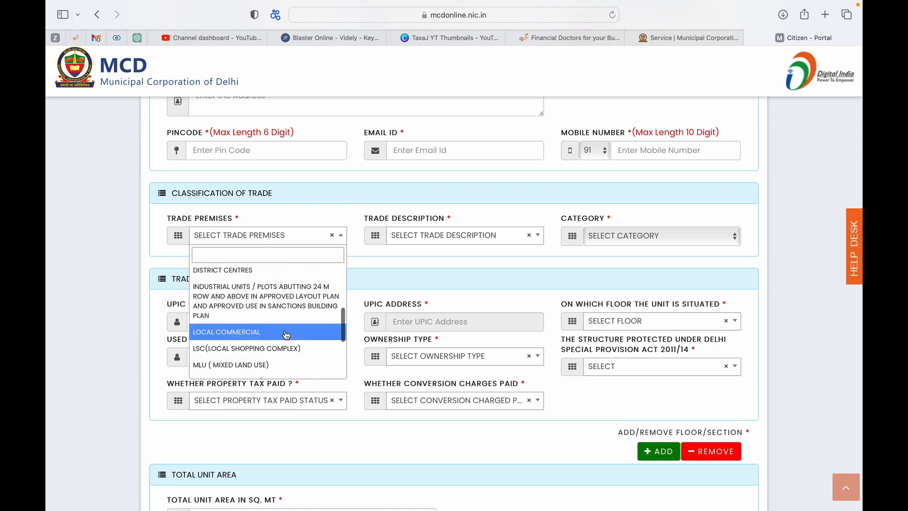
scroll(286, 335, "down", 2)
scroll(286, 335, "down", 5)
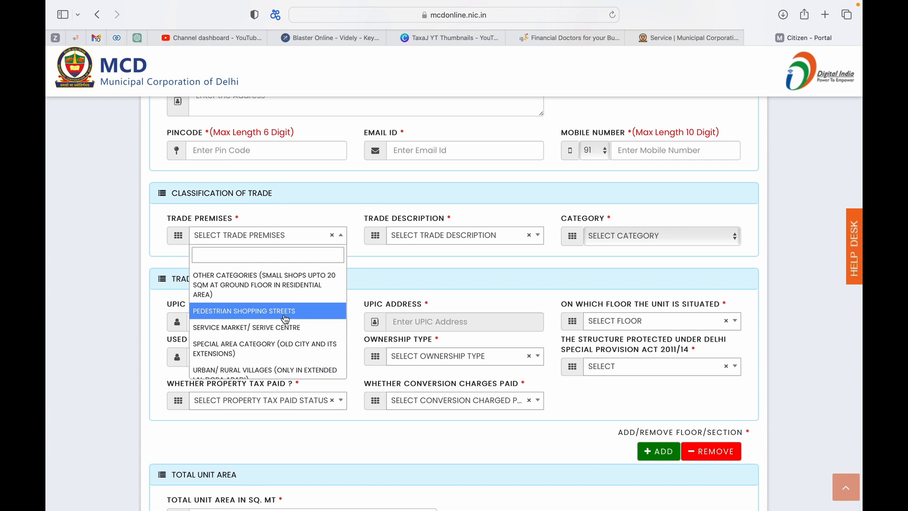
scroll(285, 319, "down", 4)
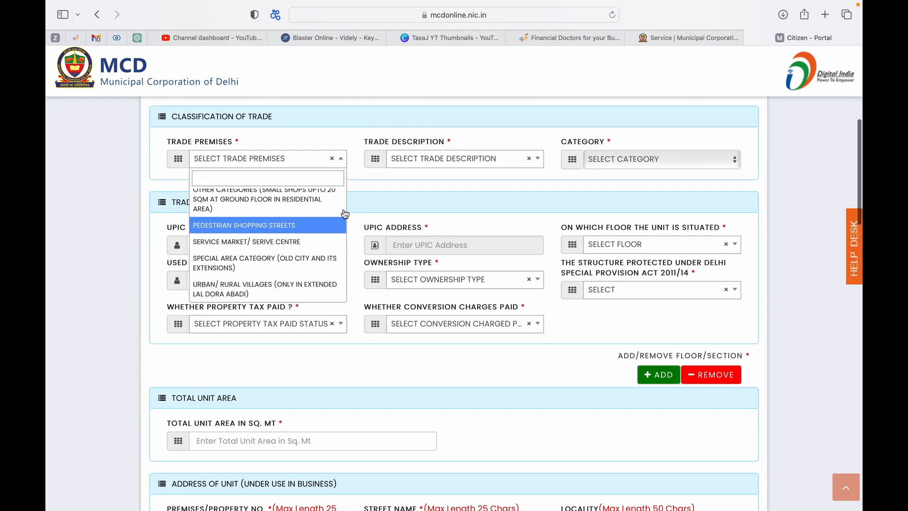
Close the premises list, check the Trade Description list, then reopen Trade Premises
left_click(356, 195)
scroll(355, 195, "up", 2)
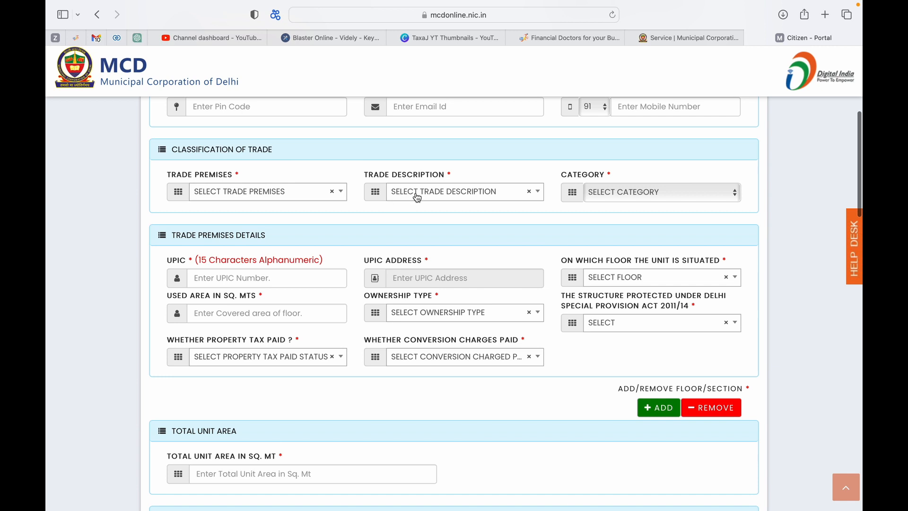
left_click(418, 197)
left_click(322, 196)
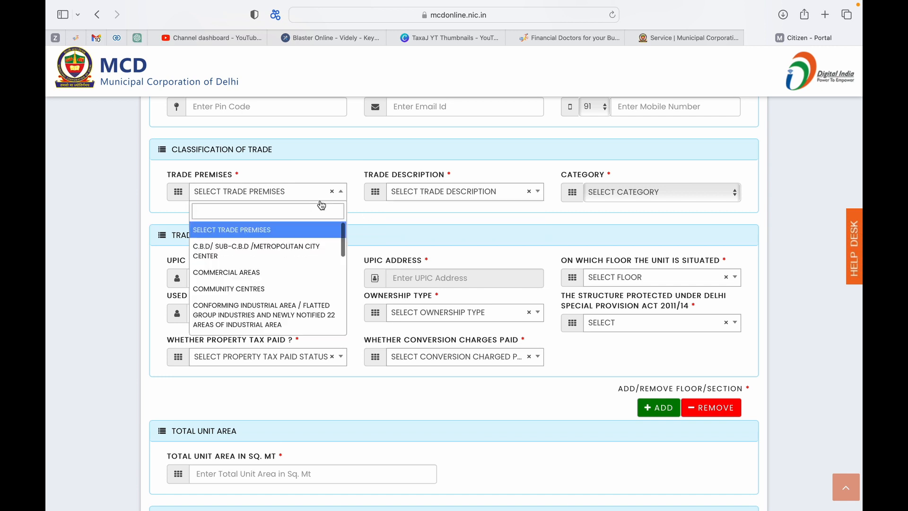
Set Trade Premises to C.B.D/ SUB-C.B.D /METROPOLITAN CITY CENTER, glance at trade descriptions without choosing
left_click(293, 244)
left_click(417, 192)
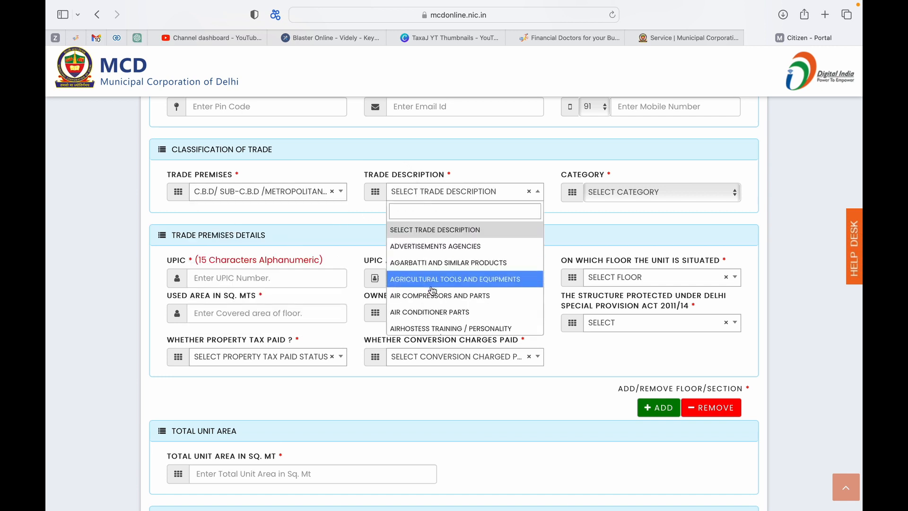
scroll(433, 305, "down", 1)
scroll(433, 305, "down", 1)
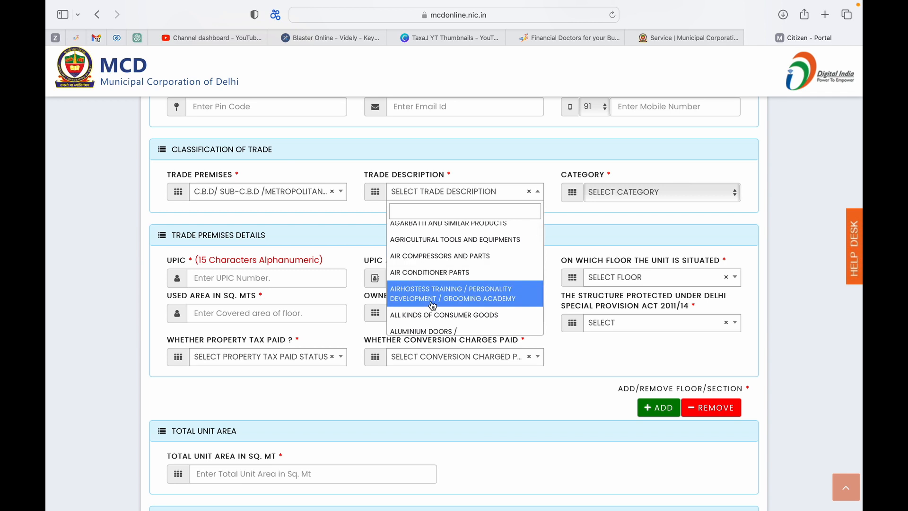
left_click(566, 233)
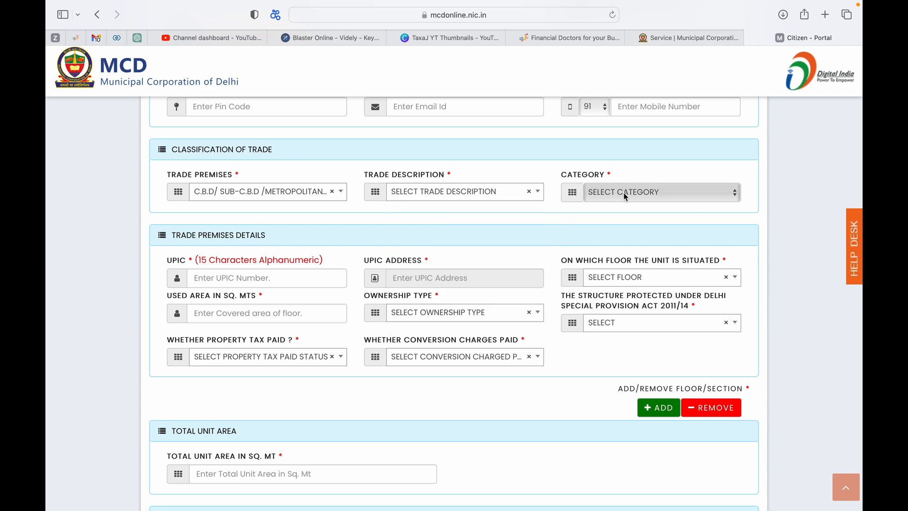
scroll(378, 273, "down", 2)
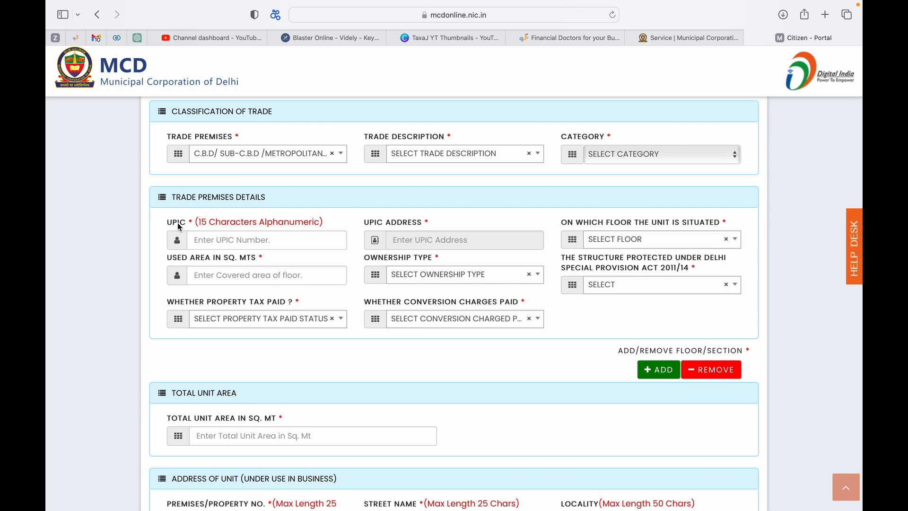
Focus the UPIC Number field and scroll through the premises details
scroll(178, 225, "up", 1)
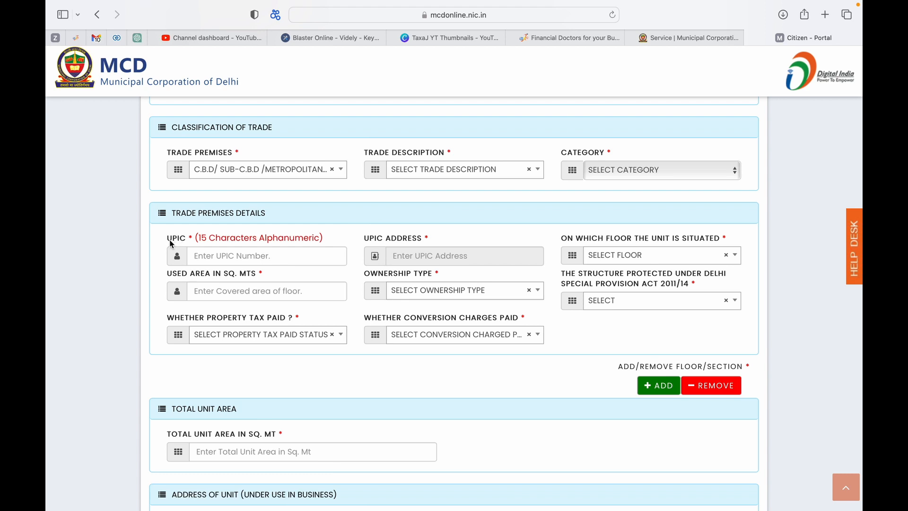
left_click(219, 252)
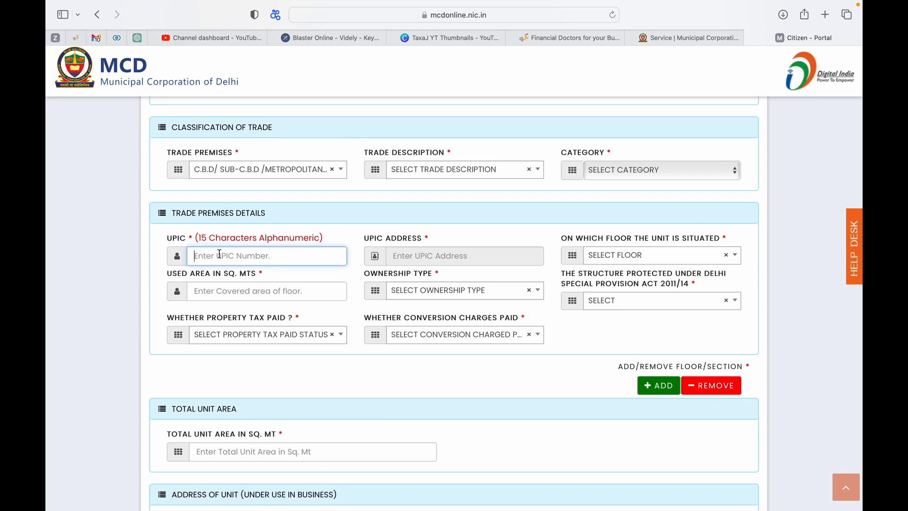
scroll(220, 254, "down", 1)
scroll(219, 254, "down", 2)
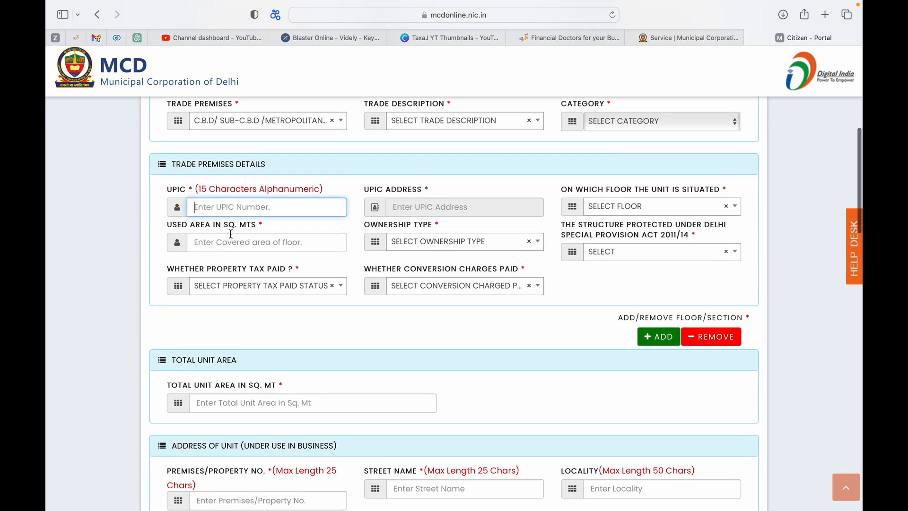
scroll(242, 258, "down", 1)
scroll(240, 258, "down", 1)
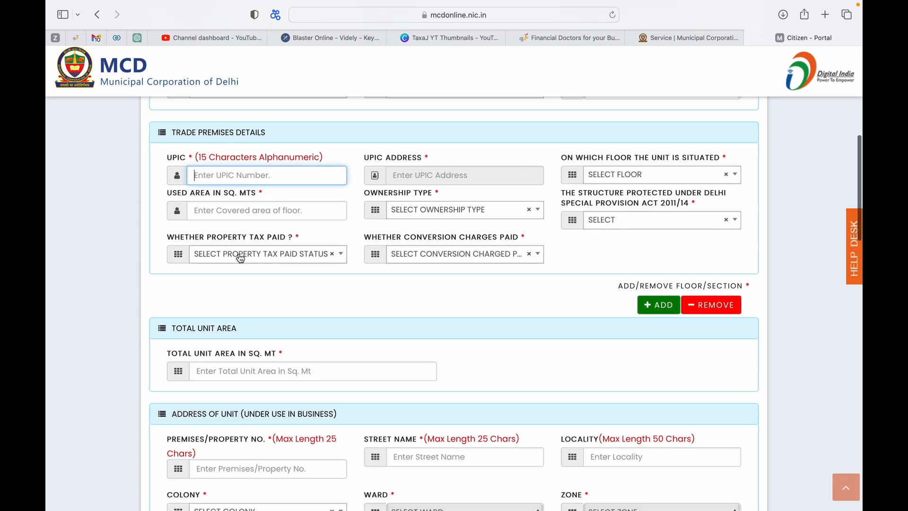
Focus the Total Unit Area field and scroll down to the Address of Unit section
left_click(245, 338)
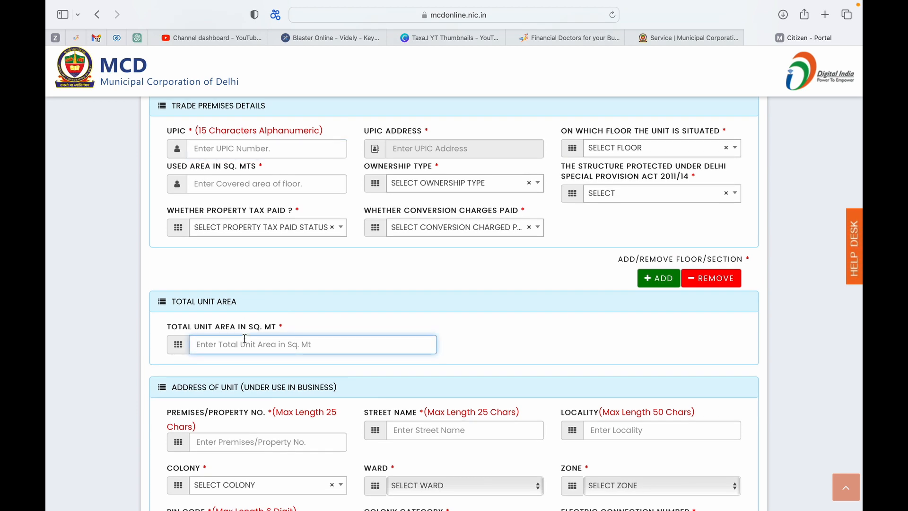
scroll(245, 339, "down", 1)
scroll(245, 339, "up", 2)
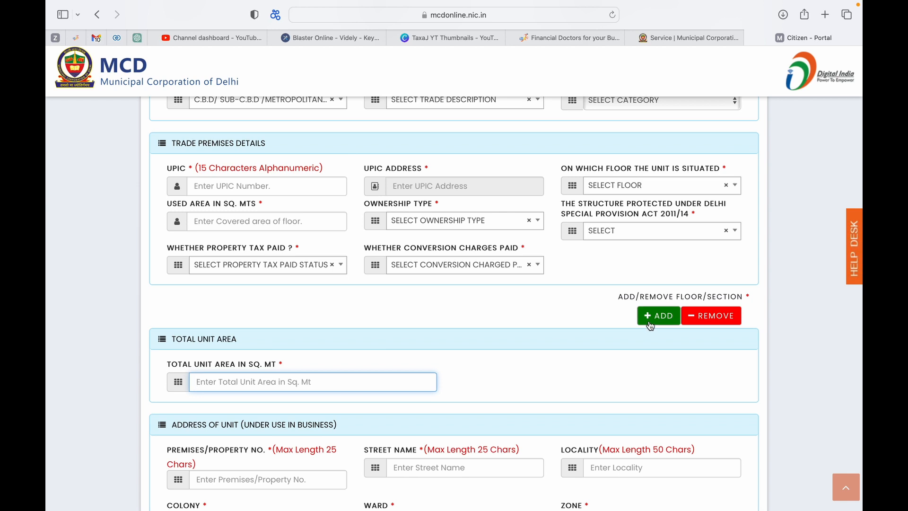
scroll(389, 233, "down", 4)
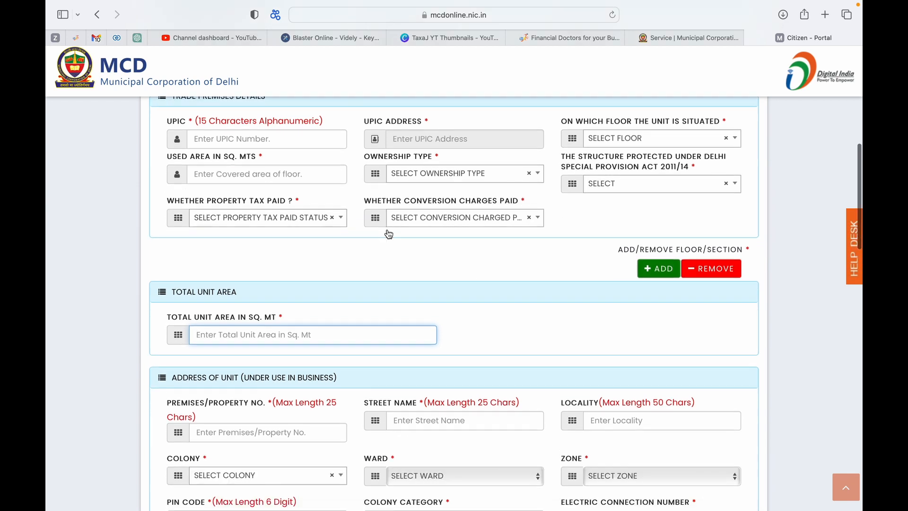
scroll(270, 281, "down", 4)
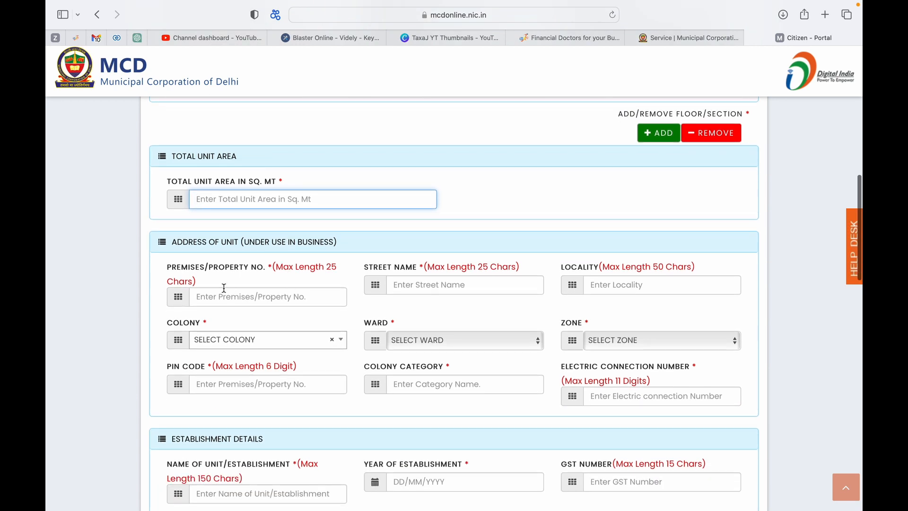
Review the unit address fields past Electric Connection Number down to Establishment Details
left_click(179, 268)
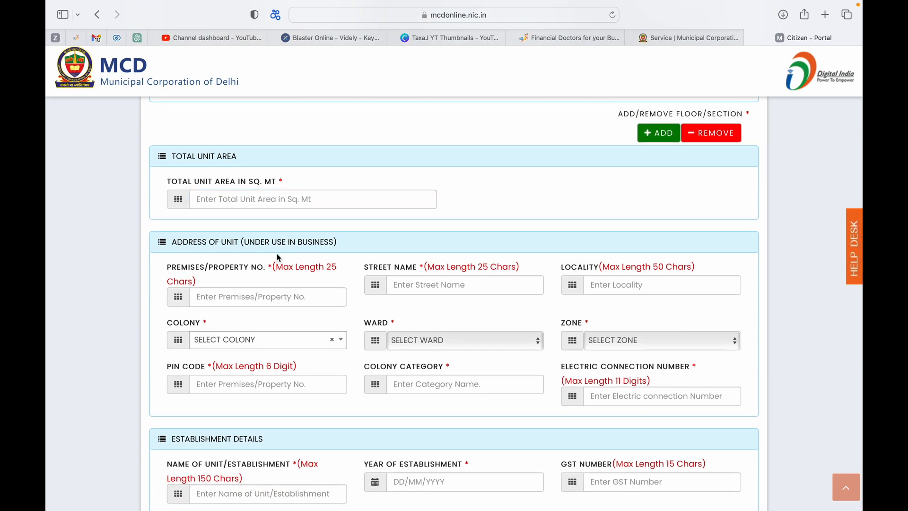
scroll(279, 257, "up", 6)
scroll(279, 257, "down", 5)
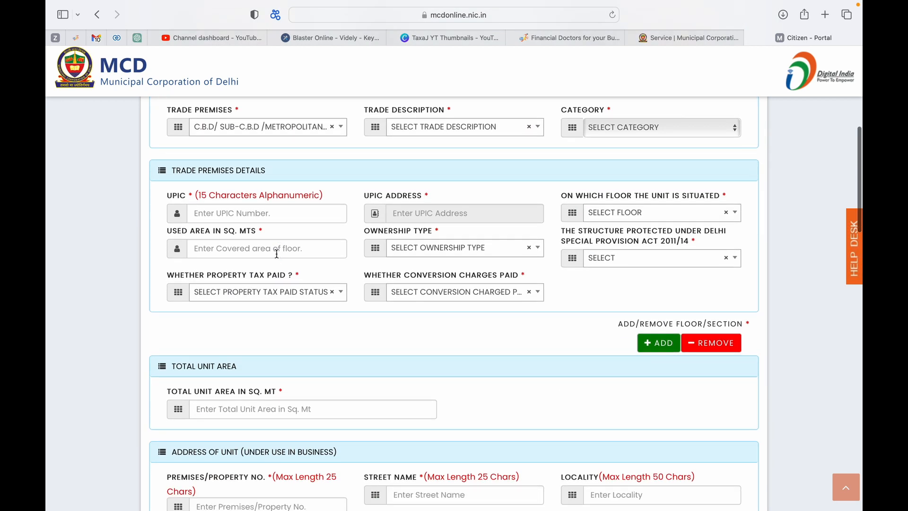
scroll(276, 254, "down", 2)
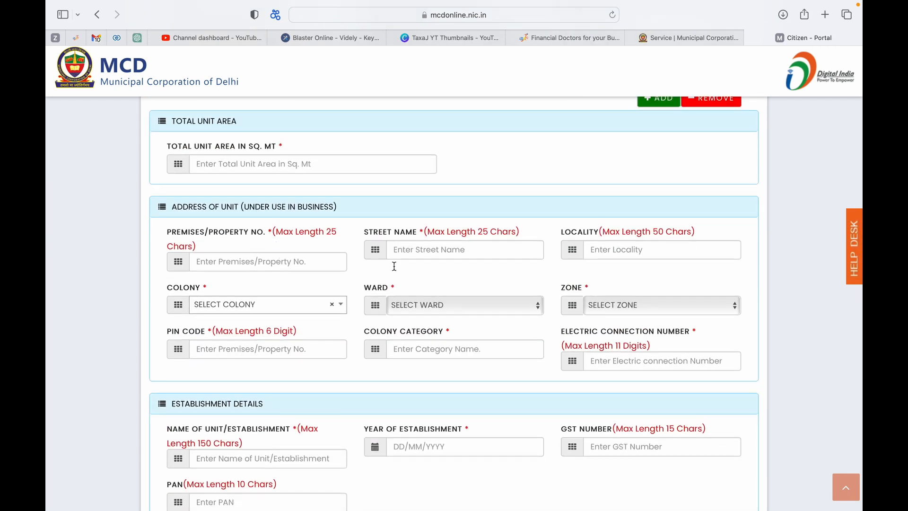
scroll(440, 341, "down", 4)
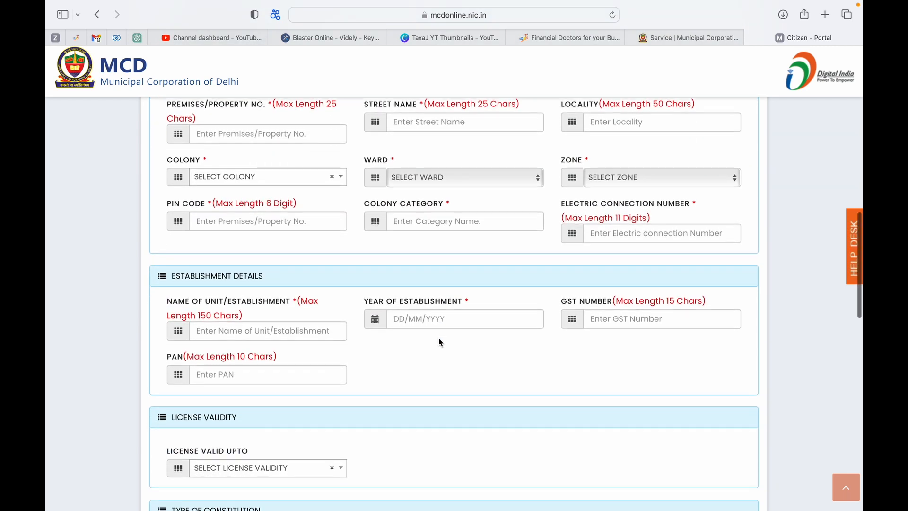
left_click(624, 235)
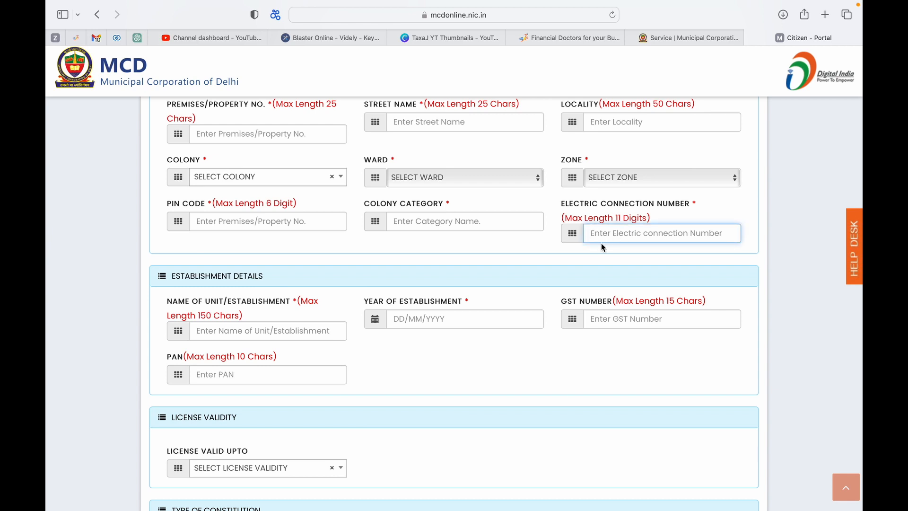
scroll(603, 247, "down", 1)
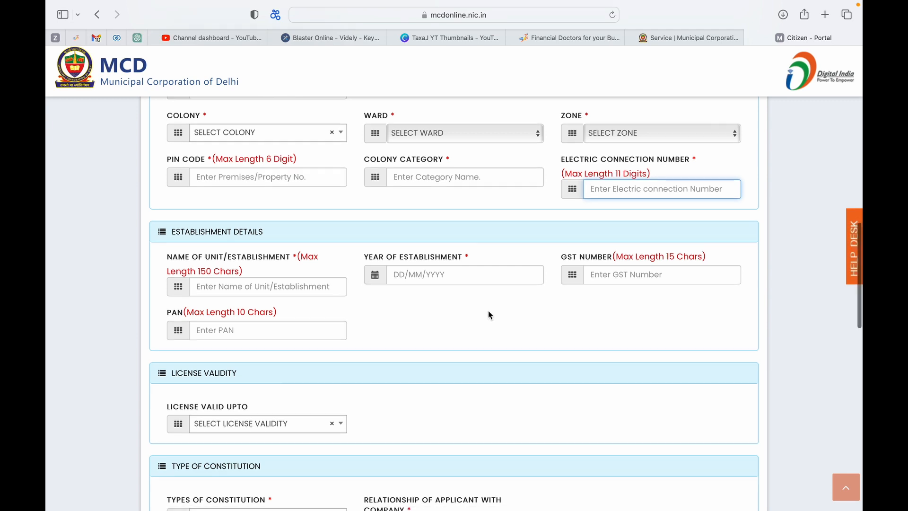
Show the License Valid Upto choices: One Year, Two Years and Three Years
scroll(488, 310, "down", 1)
scroll(634, 242, "down", 1)
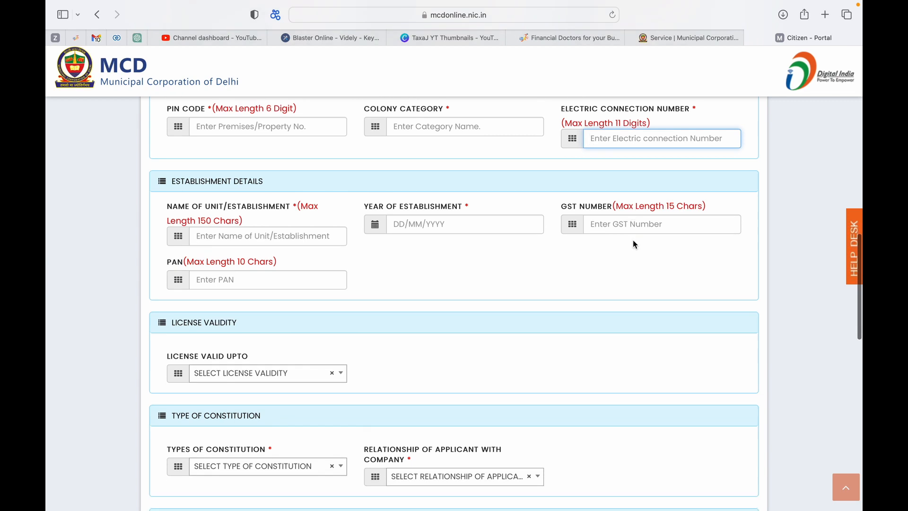
scroll(577, 261, "down", 1)
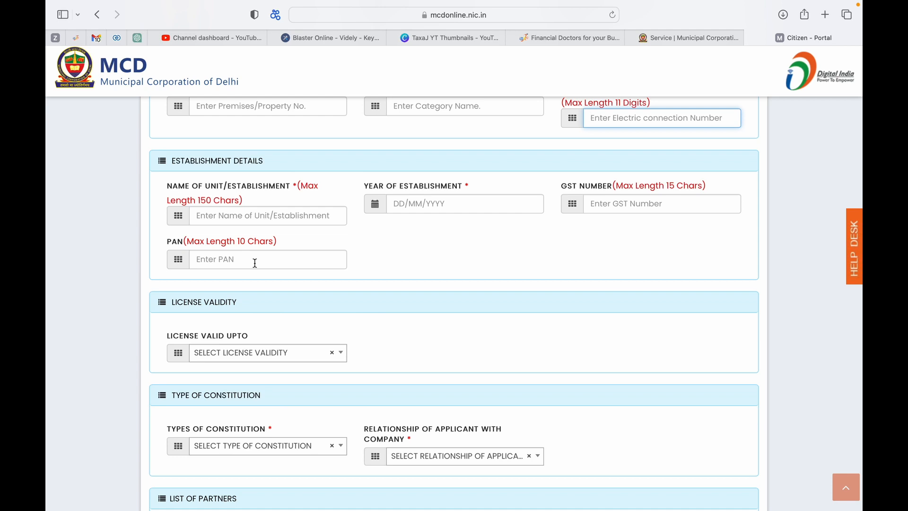
scroll(254, 263, "down", 5)
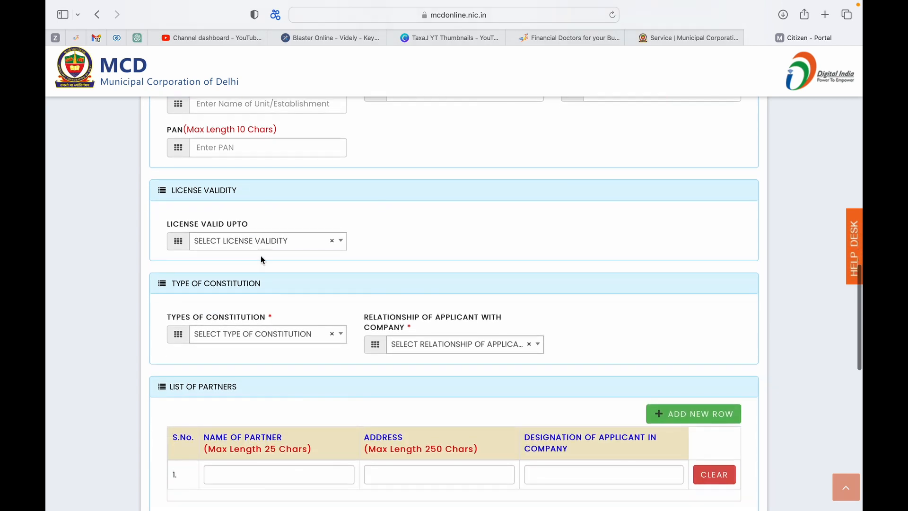
left_click(283, 241)
scroll(264, 298, "down", 1)
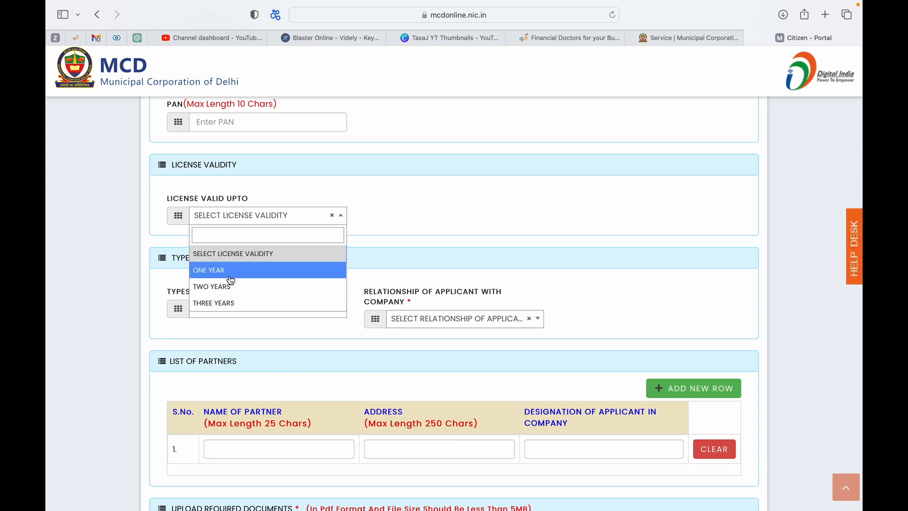
Dismiss the validity list unset, then review the Types of Constitution without choosing one
left_click(402, 230)
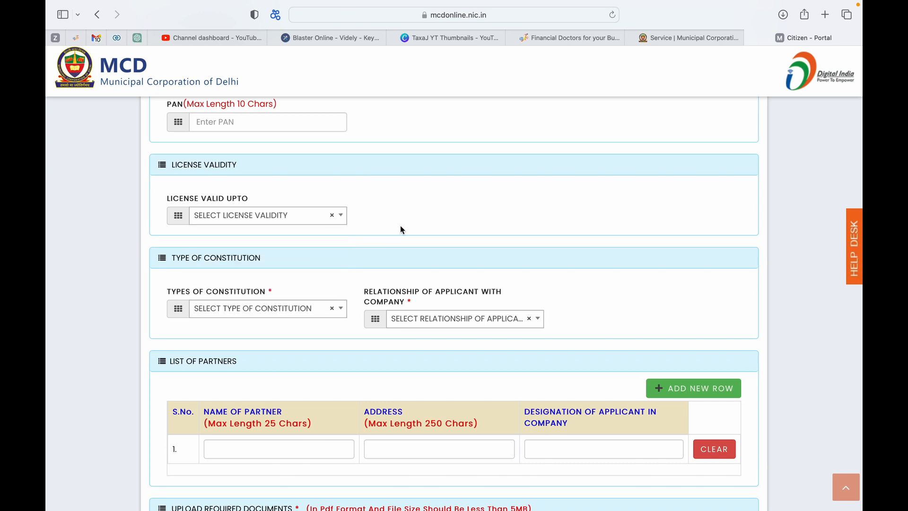
scroll(400, 230, "down", 1)
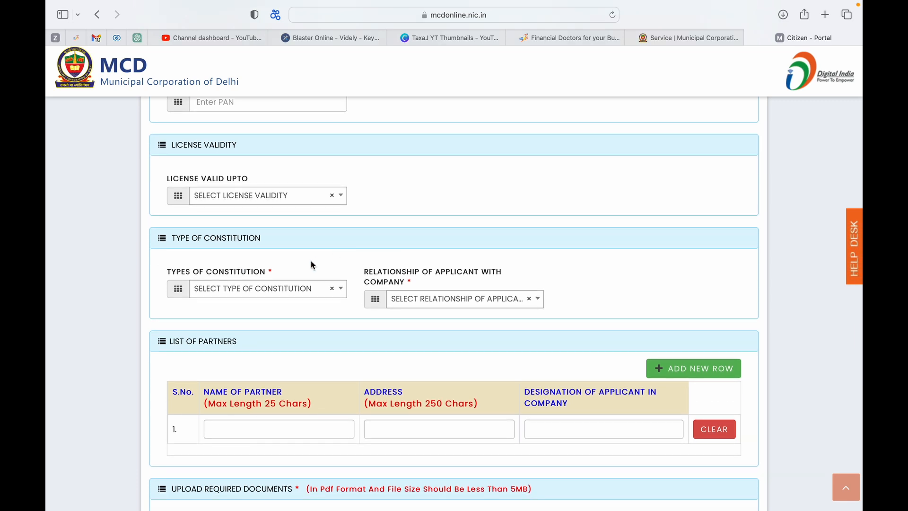
scroll(311, 260, "down", 3)
left_click(266, 240)
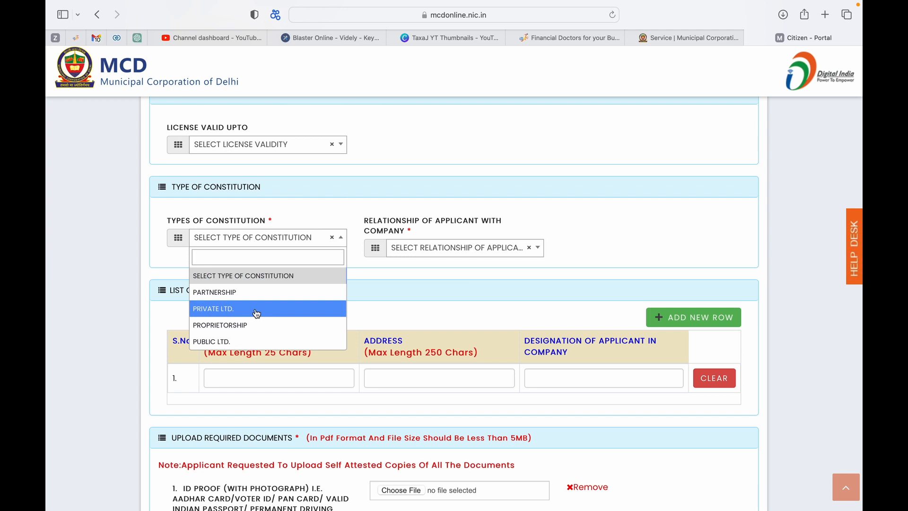
scroll(257, 313, "down", 2)
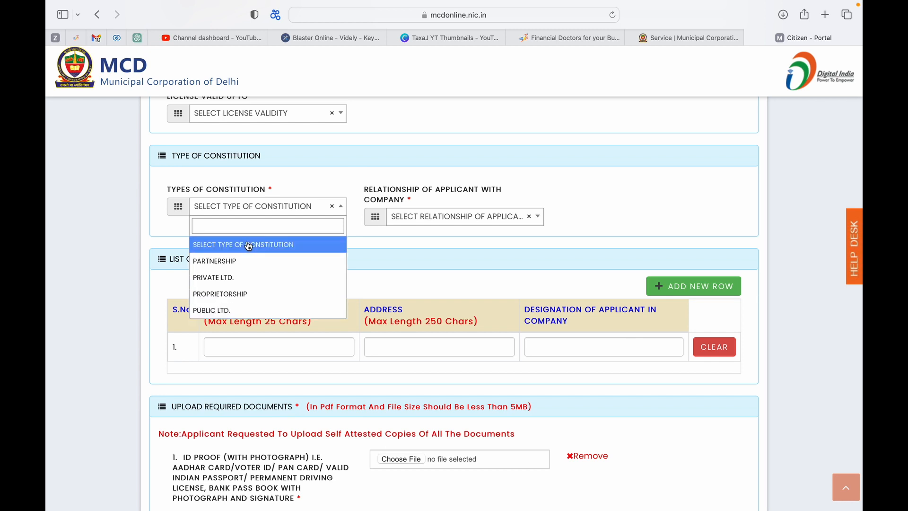
left_click(390, 233)
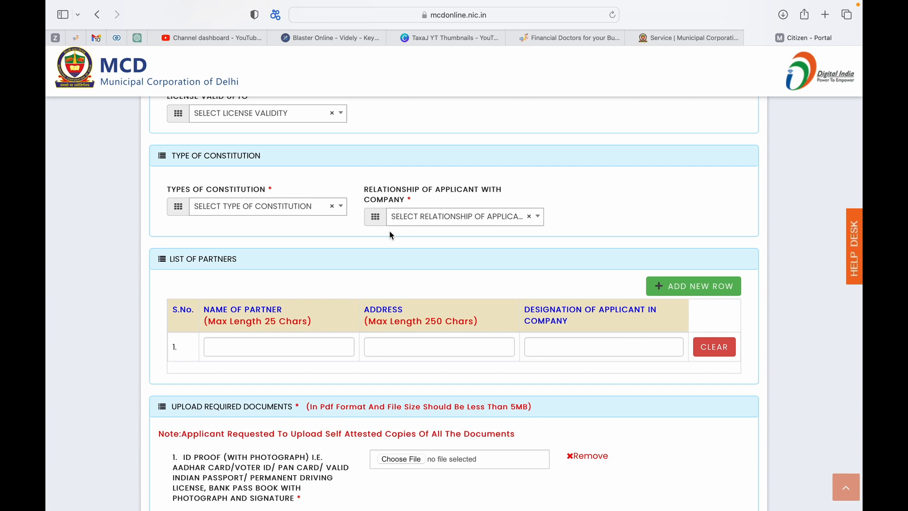
Review the Relationship of Applicant with Company options, leaving none selected
left_click(428, 222)
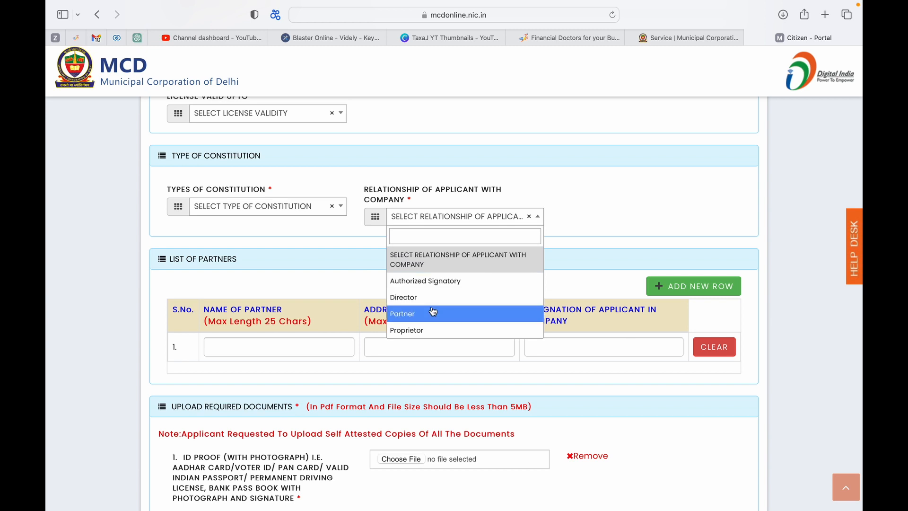
left_click(340, 260)
scroll(331, 269, "down", 2)
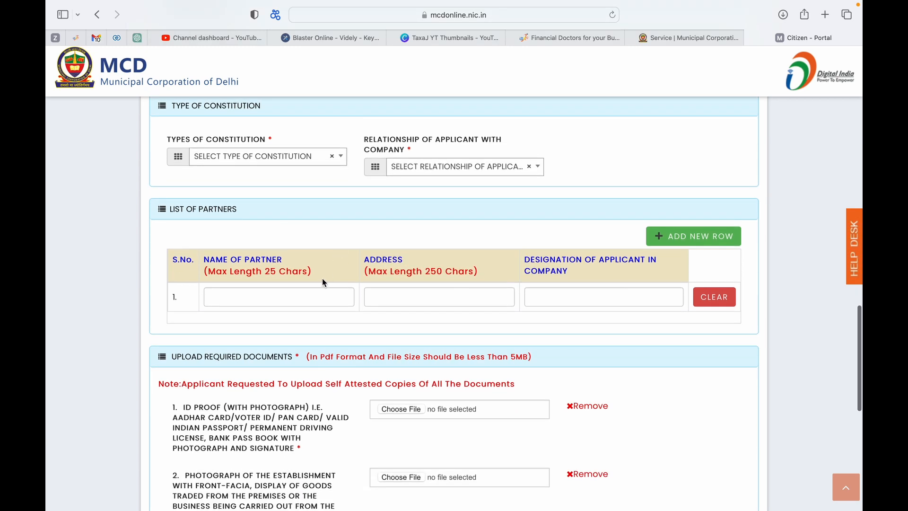
Pass the List of Partners' Name of Partner field to reach Upload Required Documents
left_click(303, 294)
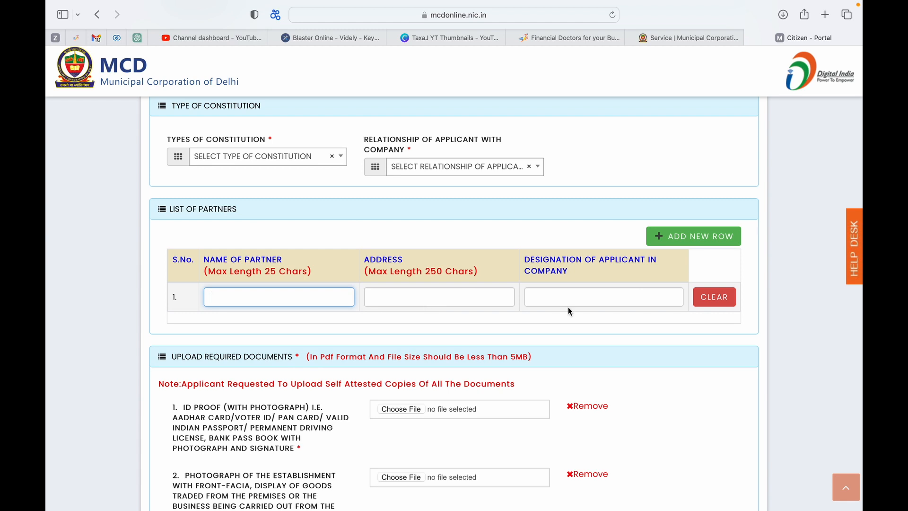
scroll(569, 308, "down", 2)
scroll(568, 310, "down", 2)
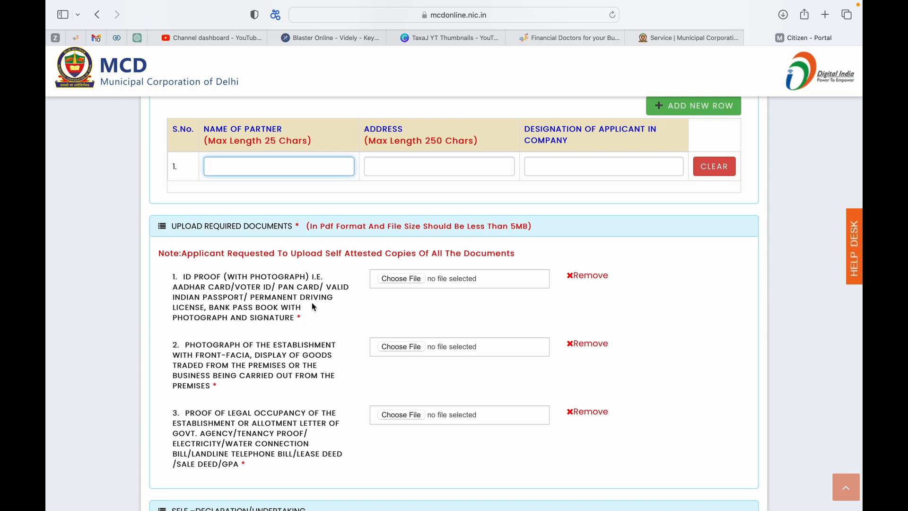
Scroll through the three document upload slots down to the Self-Declaration/Undertaking section
scroll(313, 306, "down", 1)
scroll(311, 306, "down", 2)
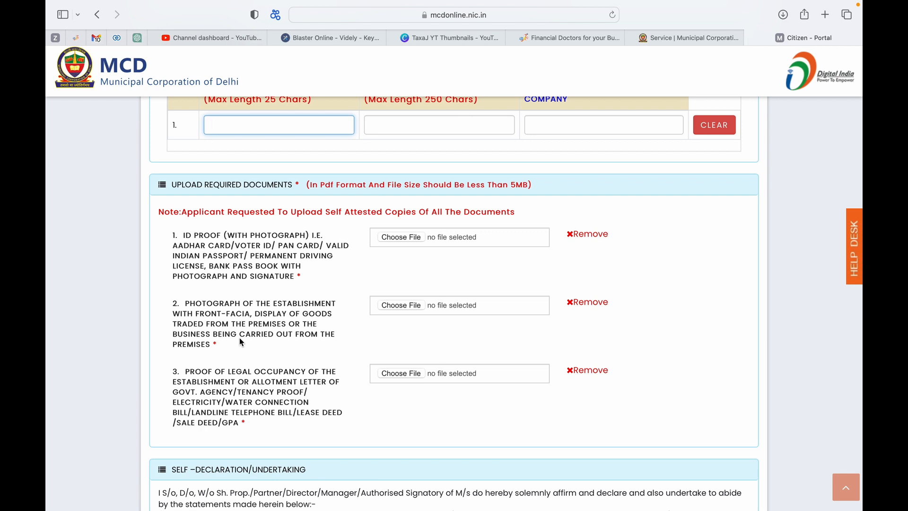
scroll(242, 340, "down", 1)
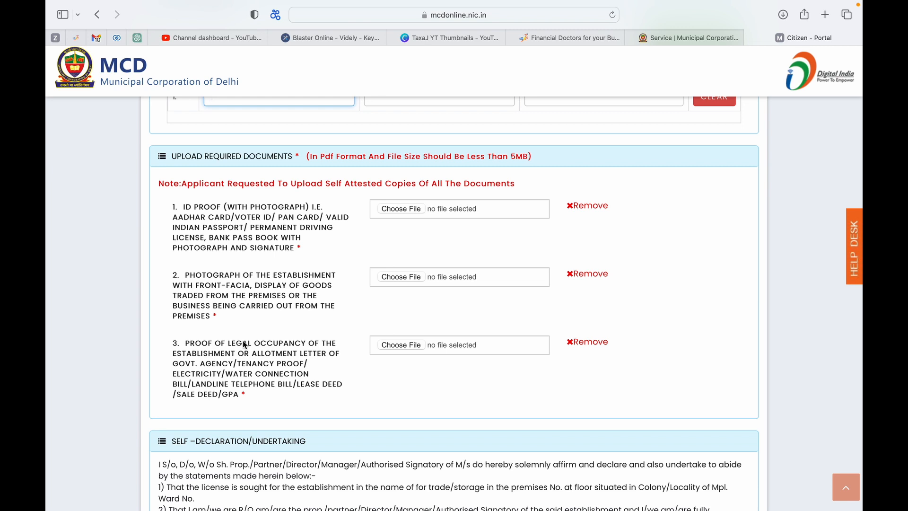
scroll(243, 340, "down", 1)
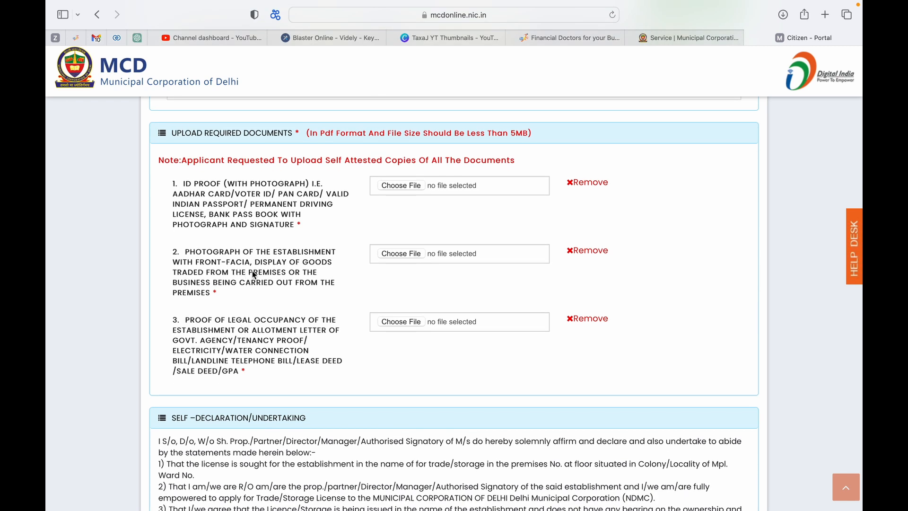
scroll(253, 272, "down", 1)
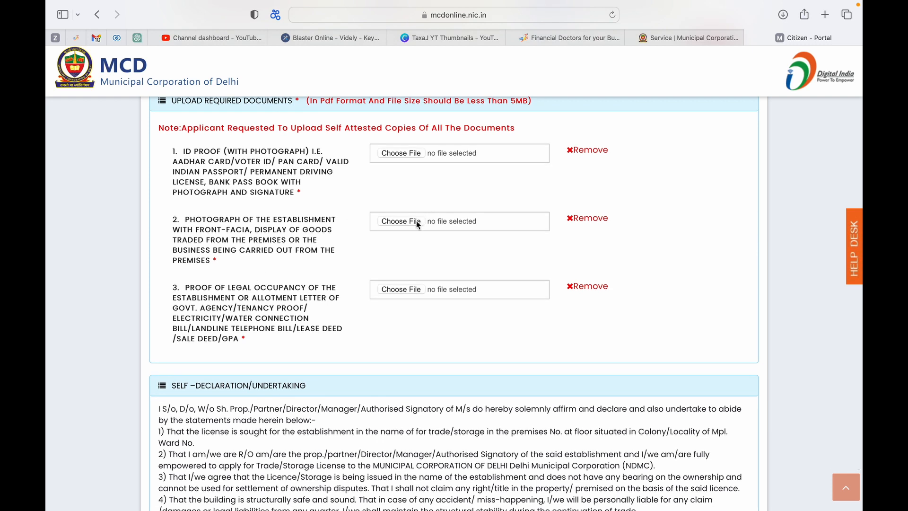
scroll(417, 222, "down", 1)
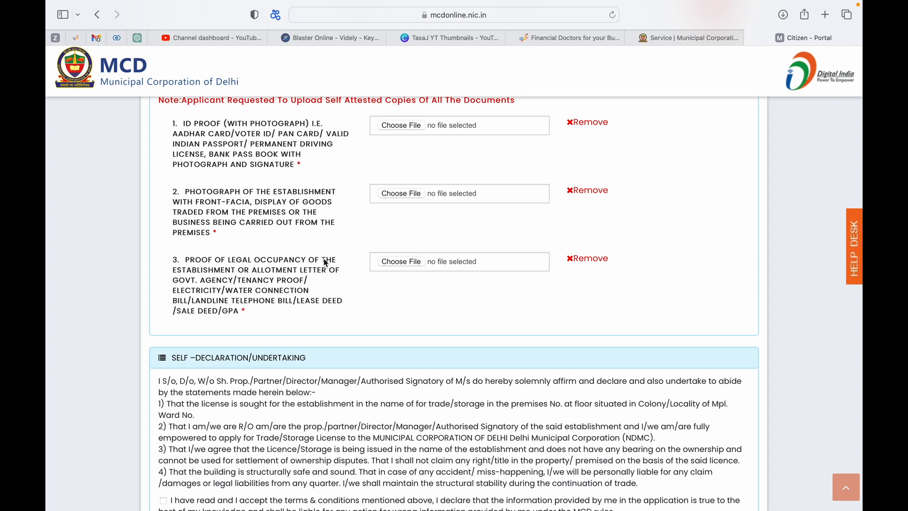
scroll(396, 262, "up", 20)
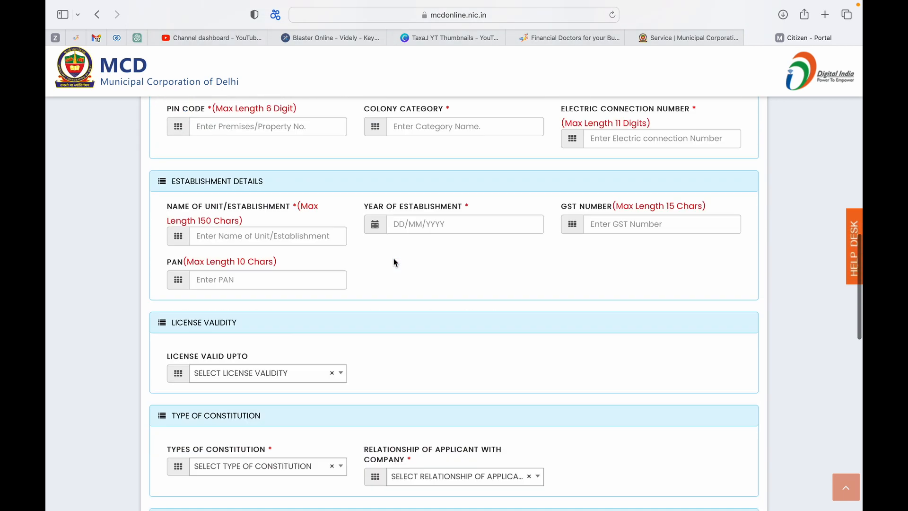
scroll(393, 258, "down", 3)
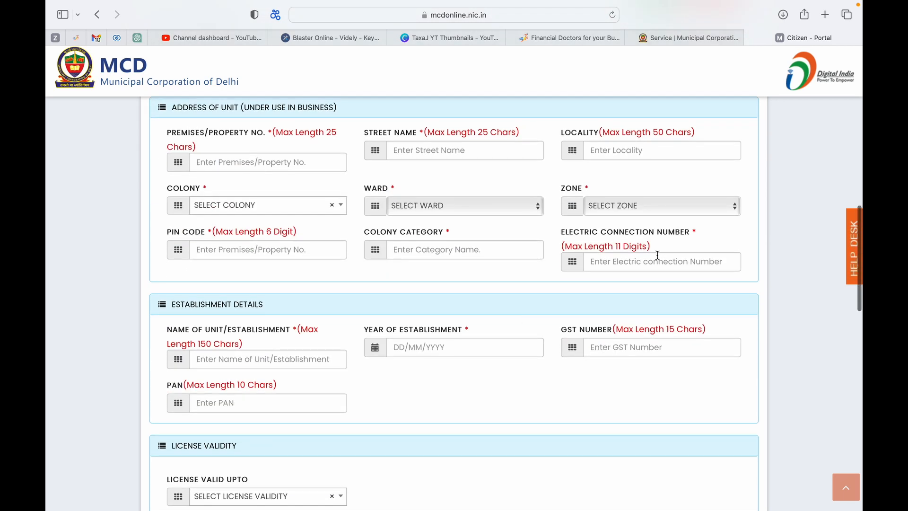
scroll(658, 258, "down", 2)
scroll(657, 258, "down", 15)
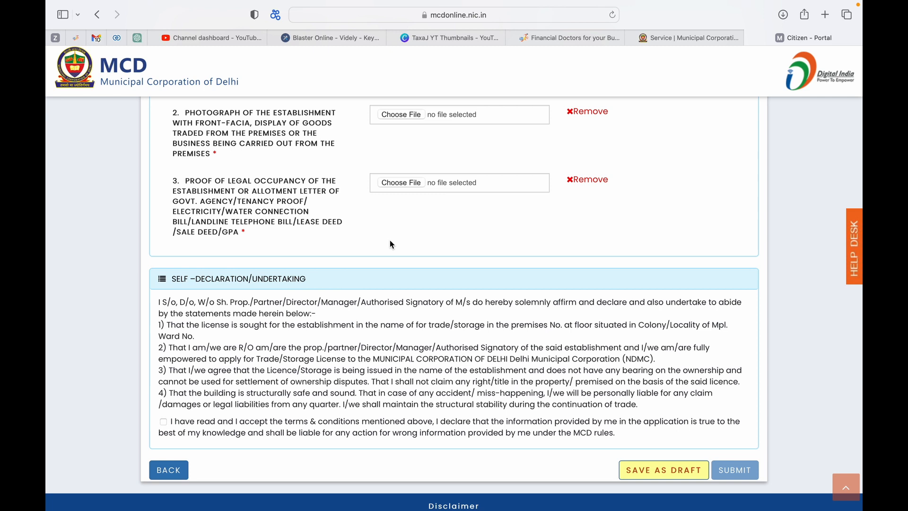
Tick 'I have read and I accept the terms & conditions', then return up the form
scroll(390, 243, "down", 2)
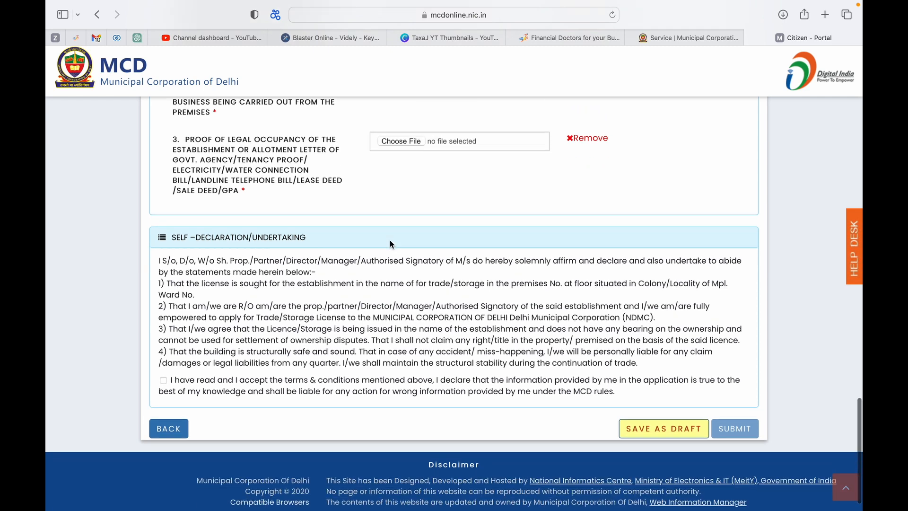
left_click(169, 383)
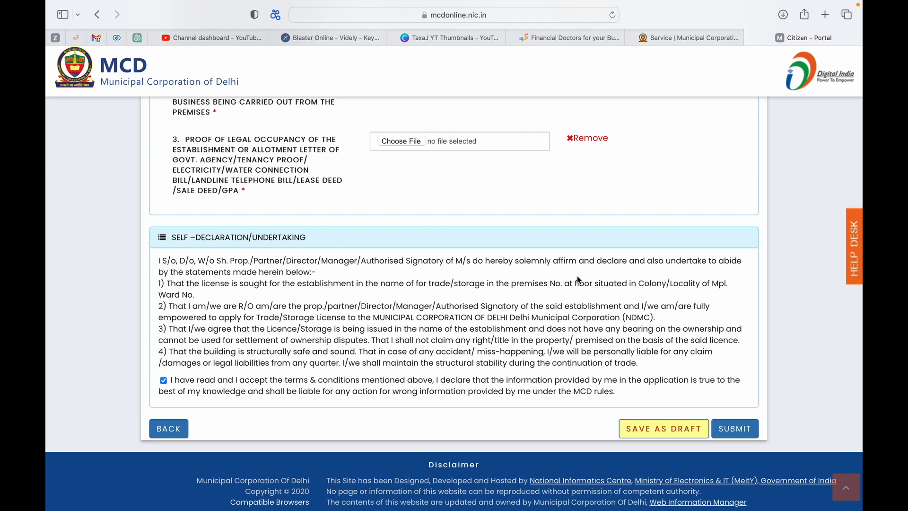
scroll(579, 280, "up", 20)
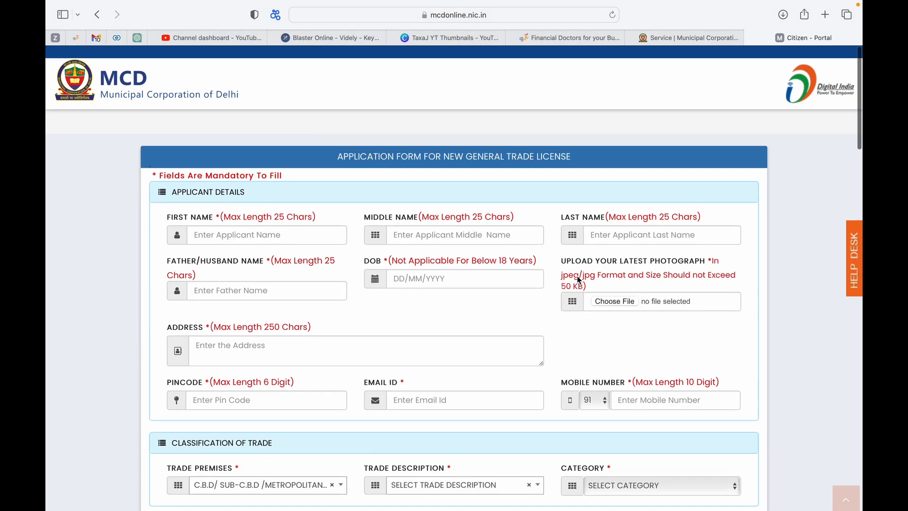
scroll(579, 280, "down", 5)
scroll(578, 280, "down", 20)
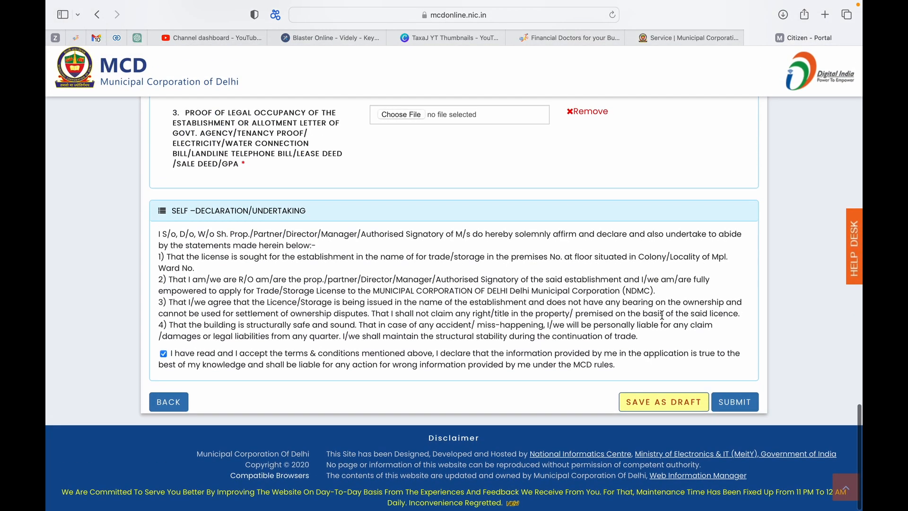
scroll(662, 315, "up", 15)
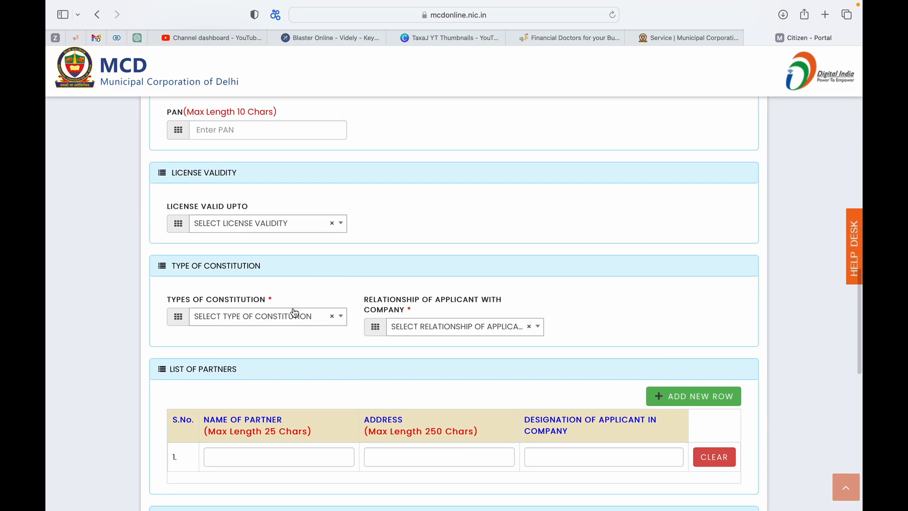
scroll(293, 310, "down", 3)
scroll(294, 308, "down", 9)
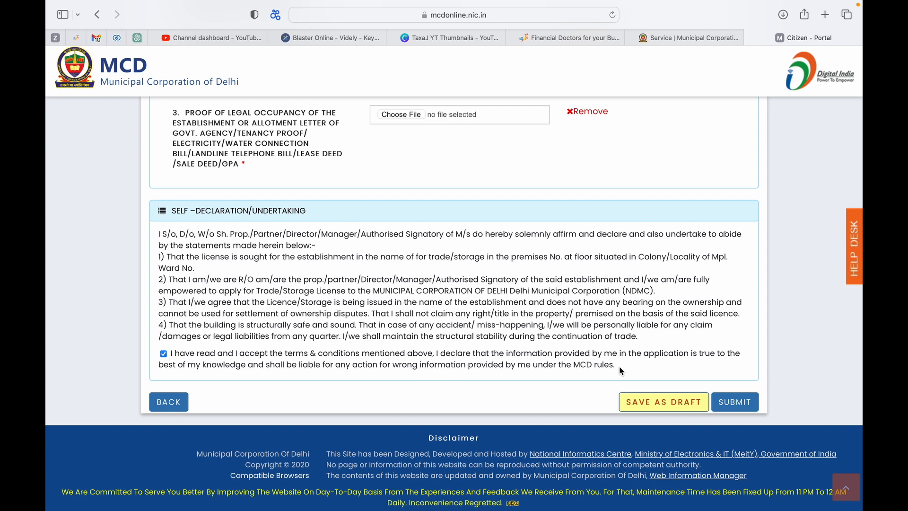
scroll(671, 372, "up", 10)
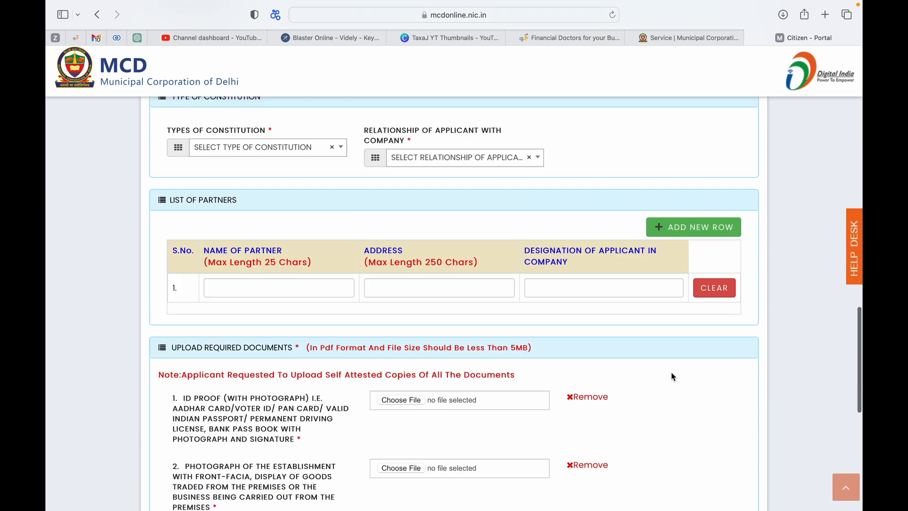
scroll(671, 372, "up", 15)
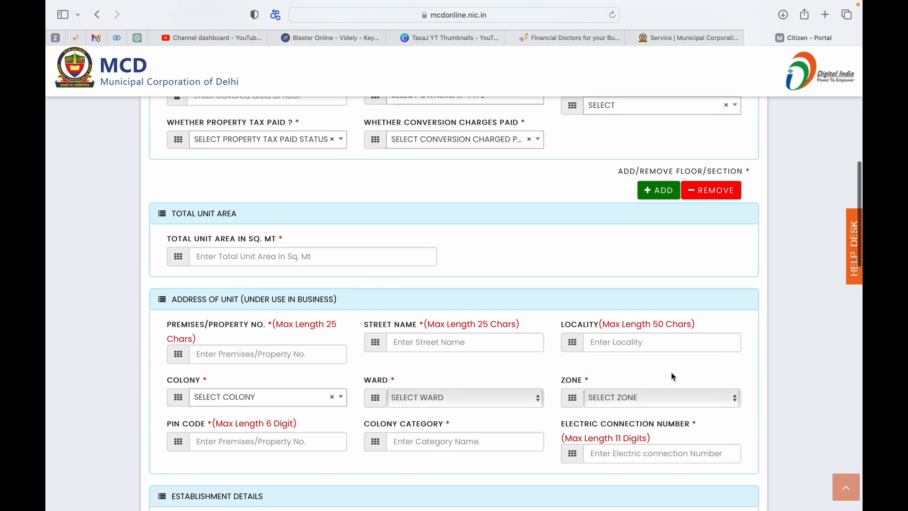
scroll(673, 376, "up", 10)
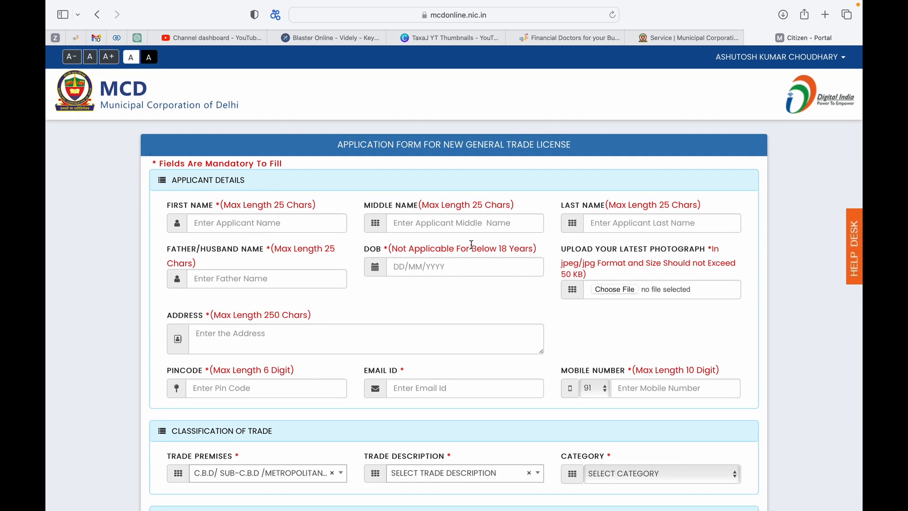
scroll(473, 256, "down", 20)
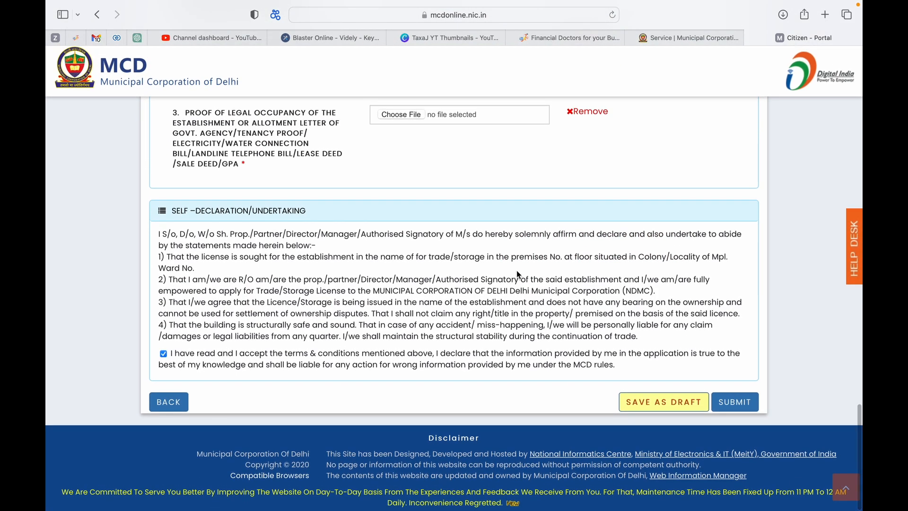
scroll(516, 270, "up", 1)
scroll(516, 271, "down", 2)
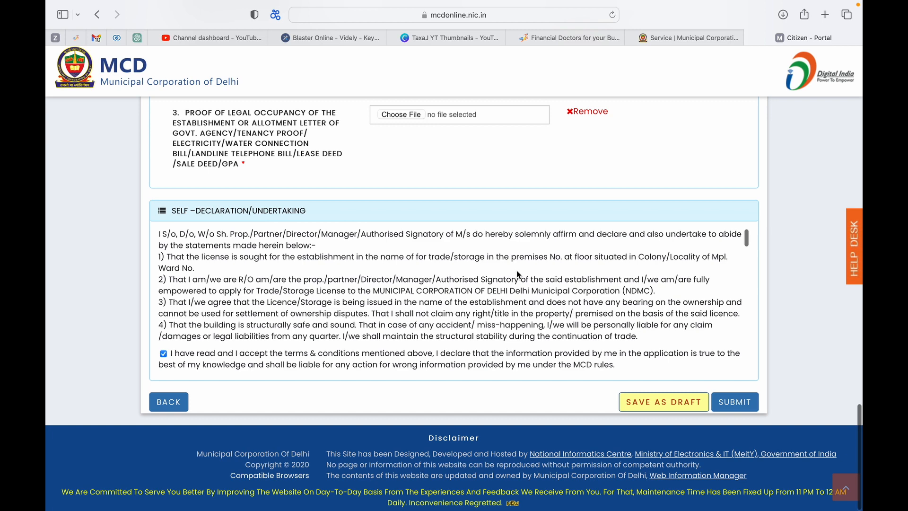
scroll(517, 274, "up", 20)
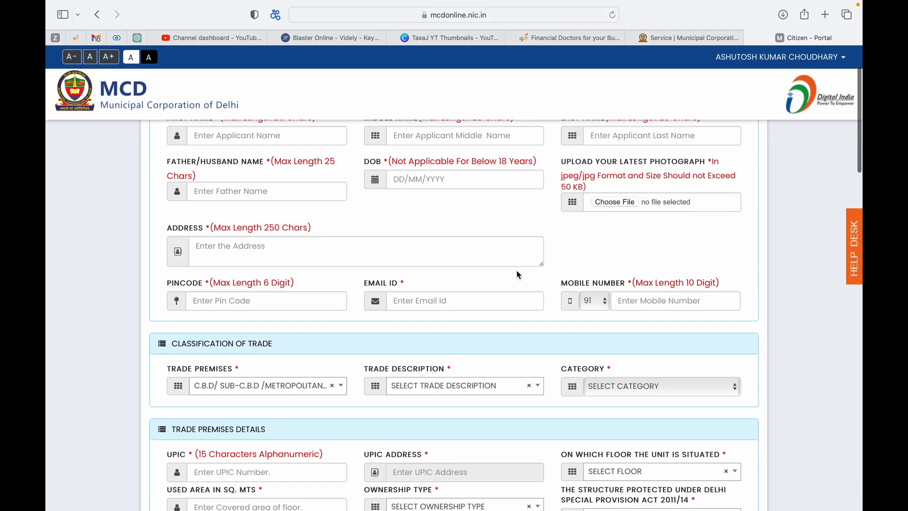
scroll(516, 270, "up", 3)
scroll(517, 270, "down", 20)
scroll(517, 271, "up", 10)
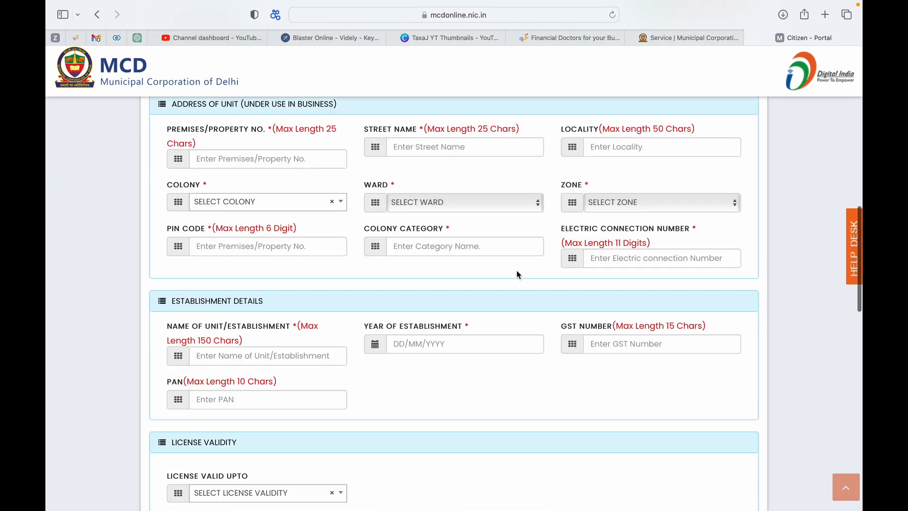
scroll(516, 271, "up", 10)
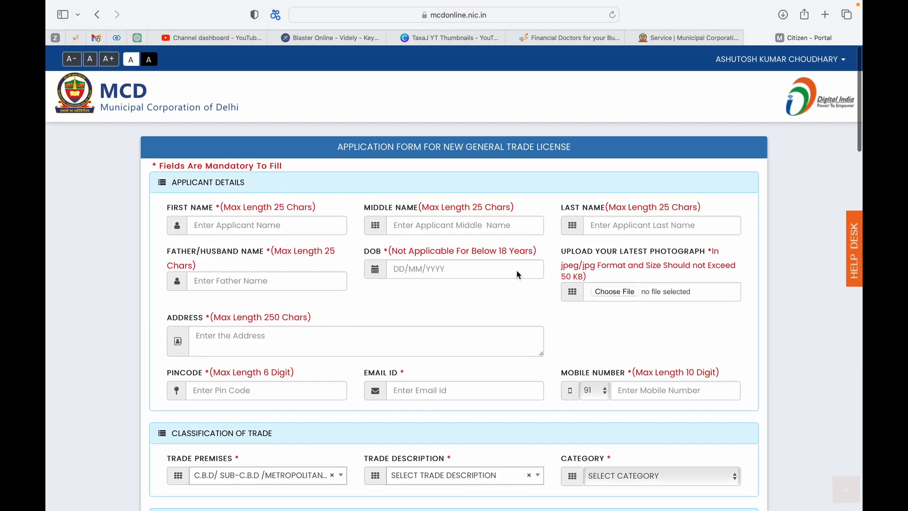
scroll(517, 271, "down", 8)
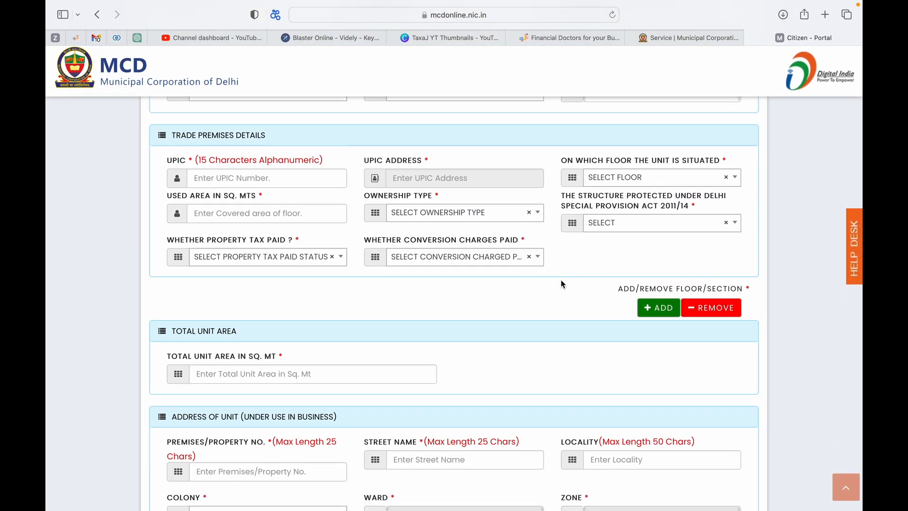
scroll(562, 282, "up", 4)
scroll(561, 280, "up", 5)
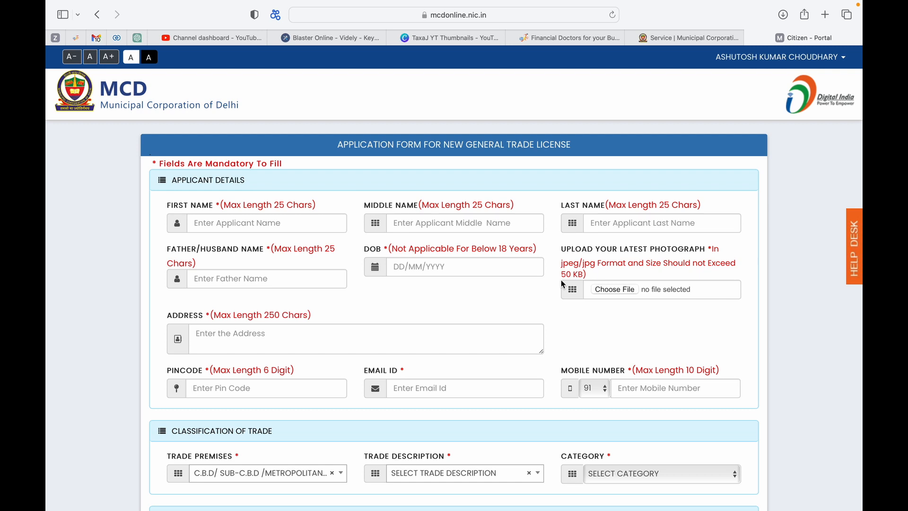
mouse_move(578, 2)
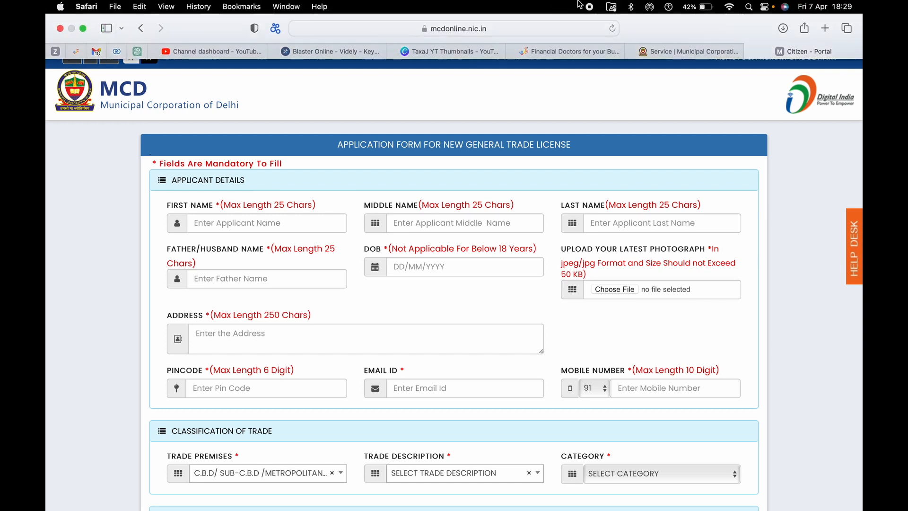